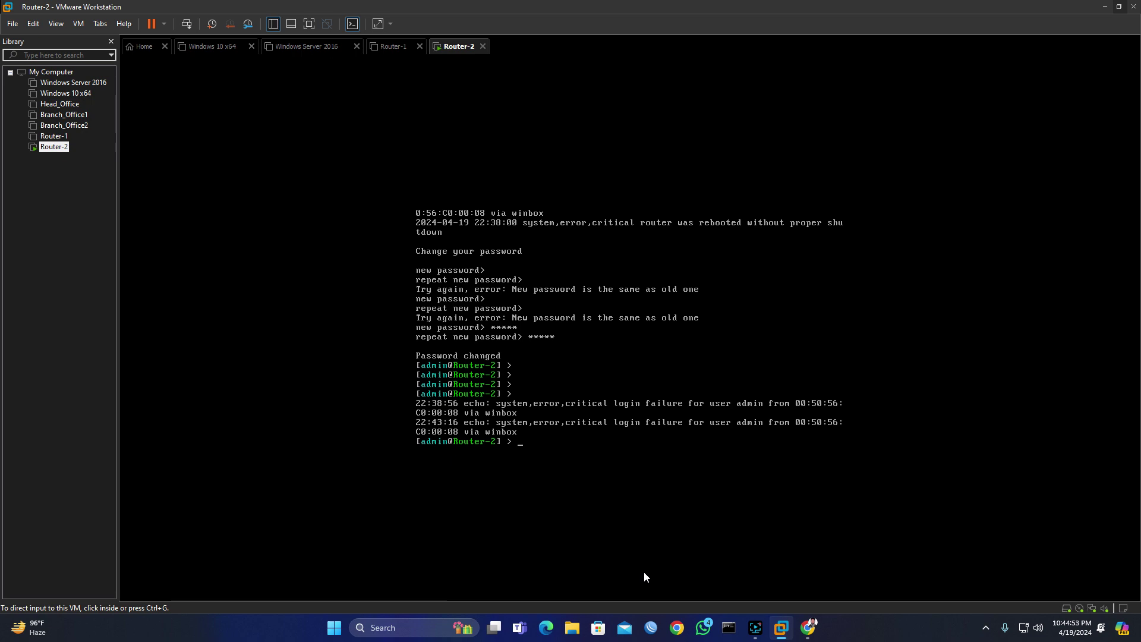
Step: Switch from the VMware Router-2 console to the WinBox window on the taskbar
left_click(652, 631)
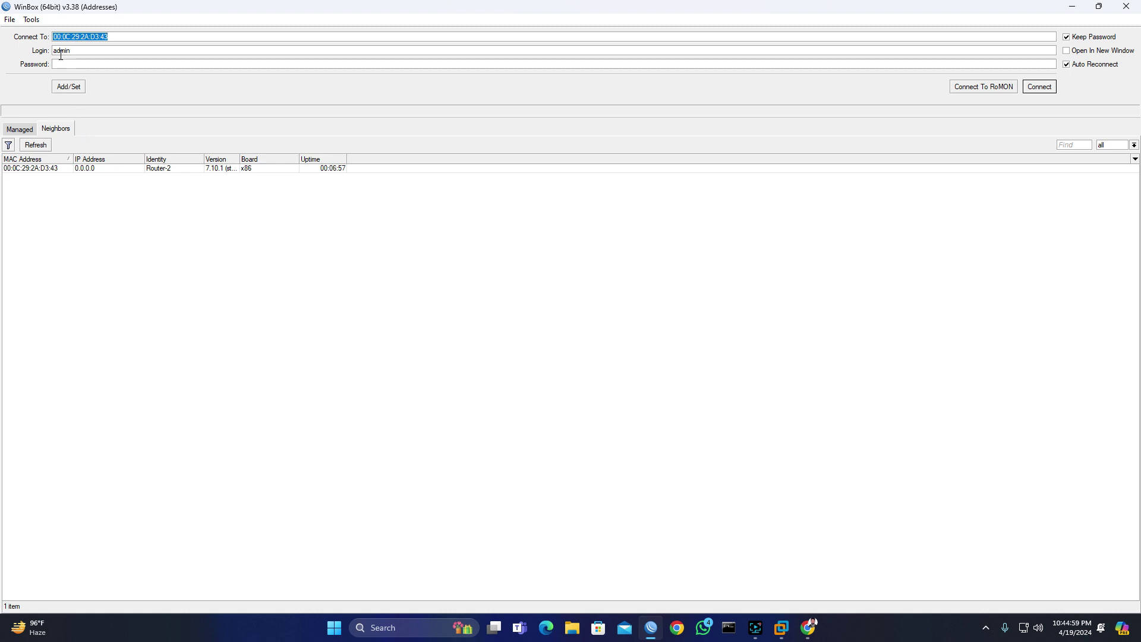
Step: Connect to Router-2 with login admin and close the RouterOS Welcome dialog
left_click_drag(74, 51, 52, 51)
left_click(1049, 89)
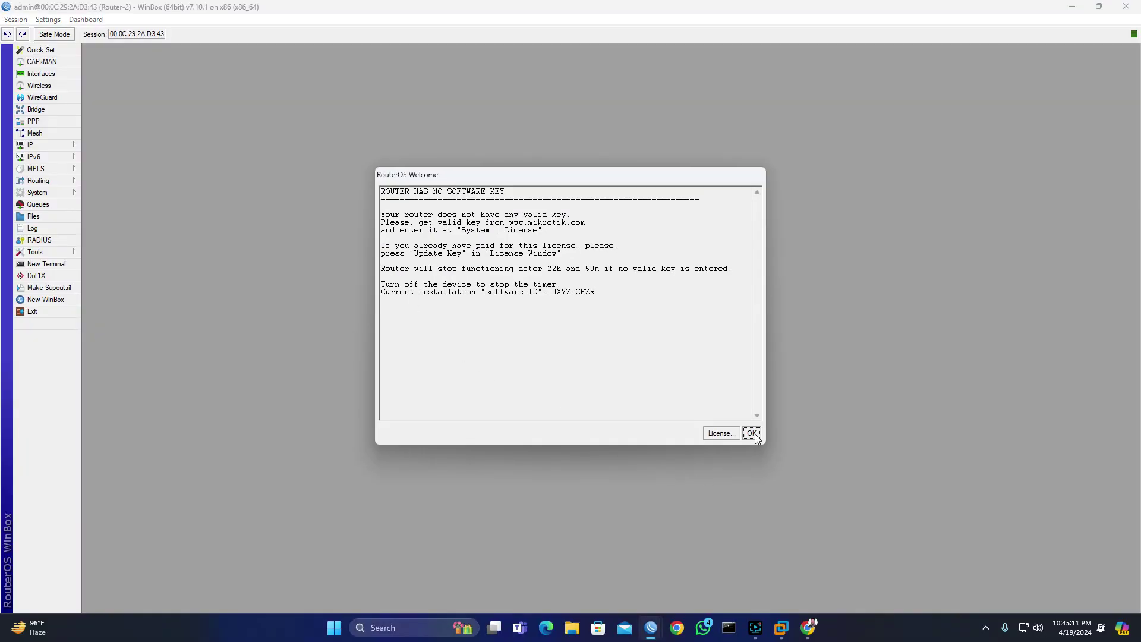
left_click(752, 433)
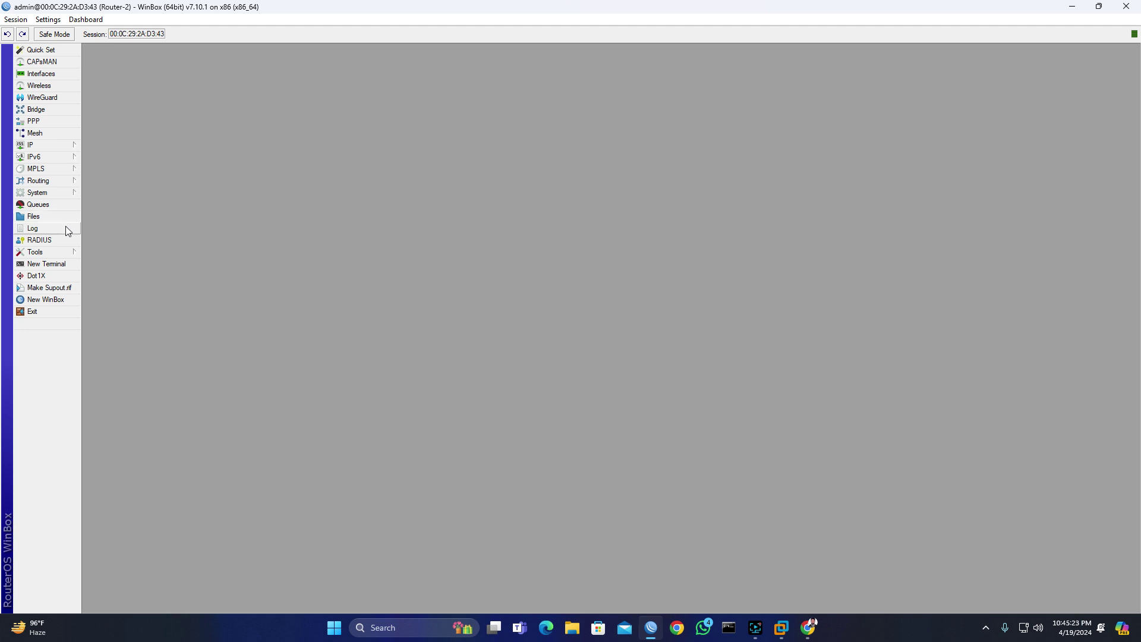
Step: Open System > Users and try deleting admin, which is refused as the last full user
left_click(45, 193)
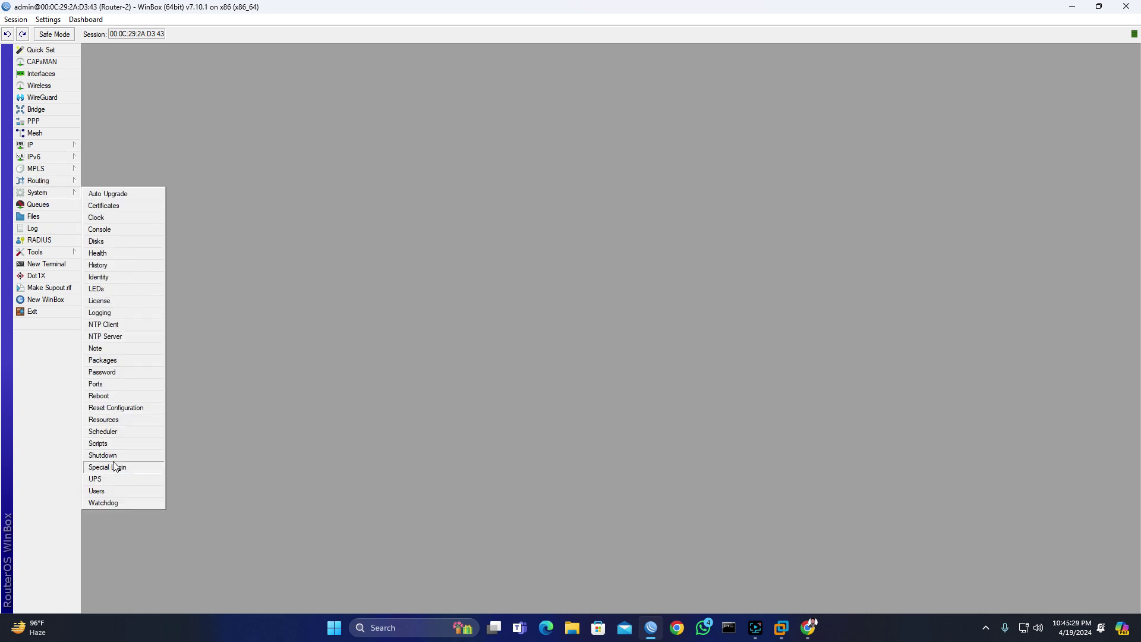
left_click(97, 491)
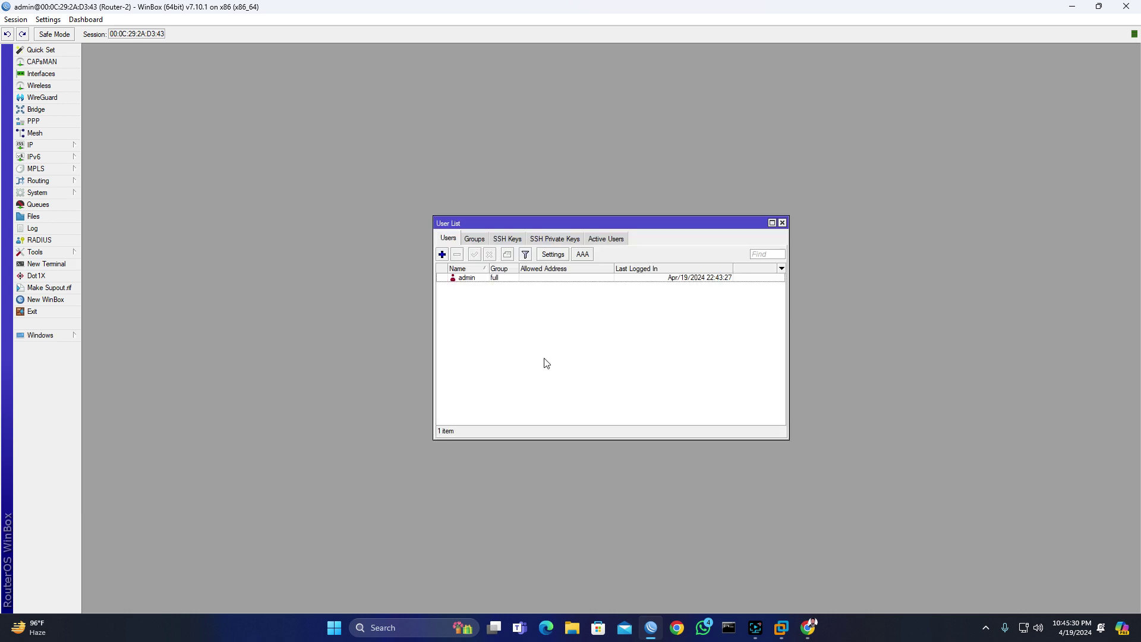
left_click(476, 279)
left_click(457, 255)
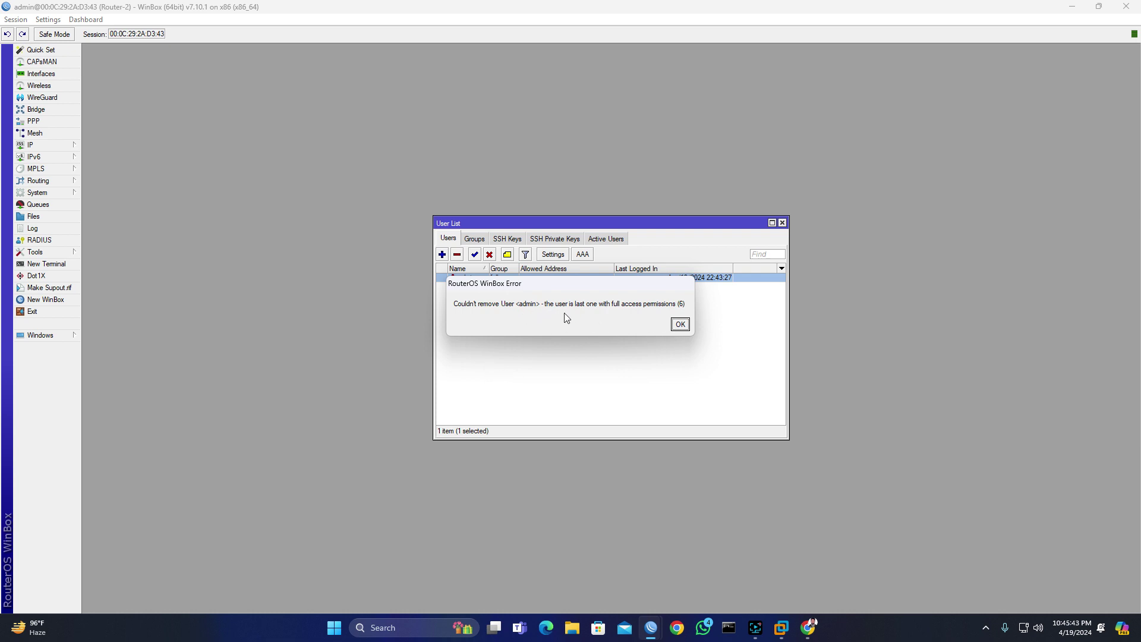
left_click(680, 324)
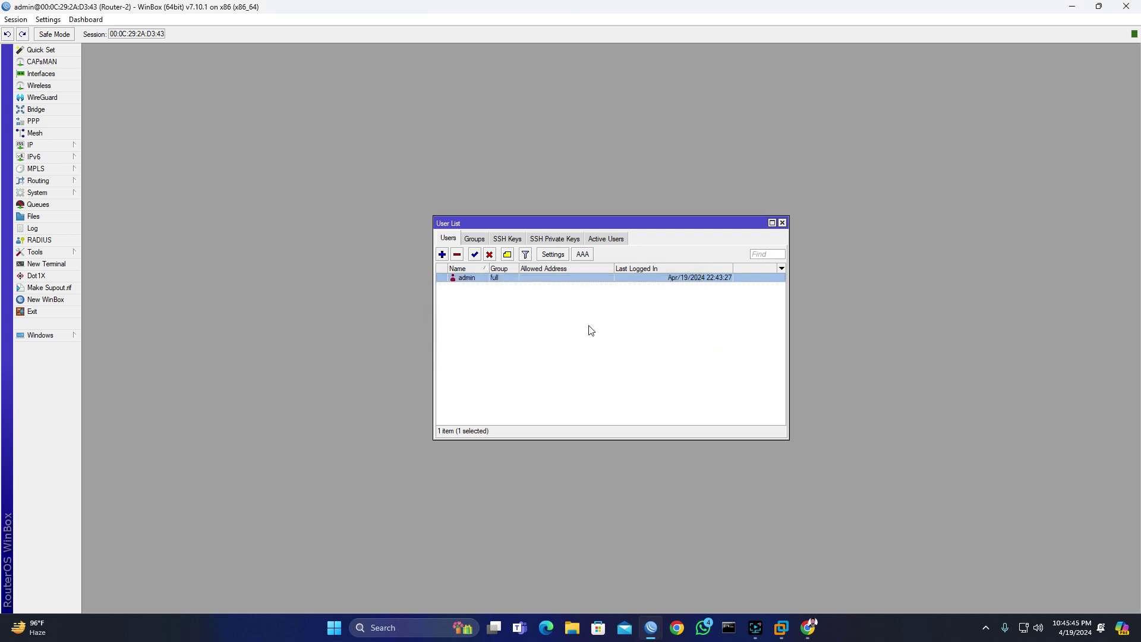
Step: Add user1 in the full group with a password, then delete the admin account
left_click(442, 256)
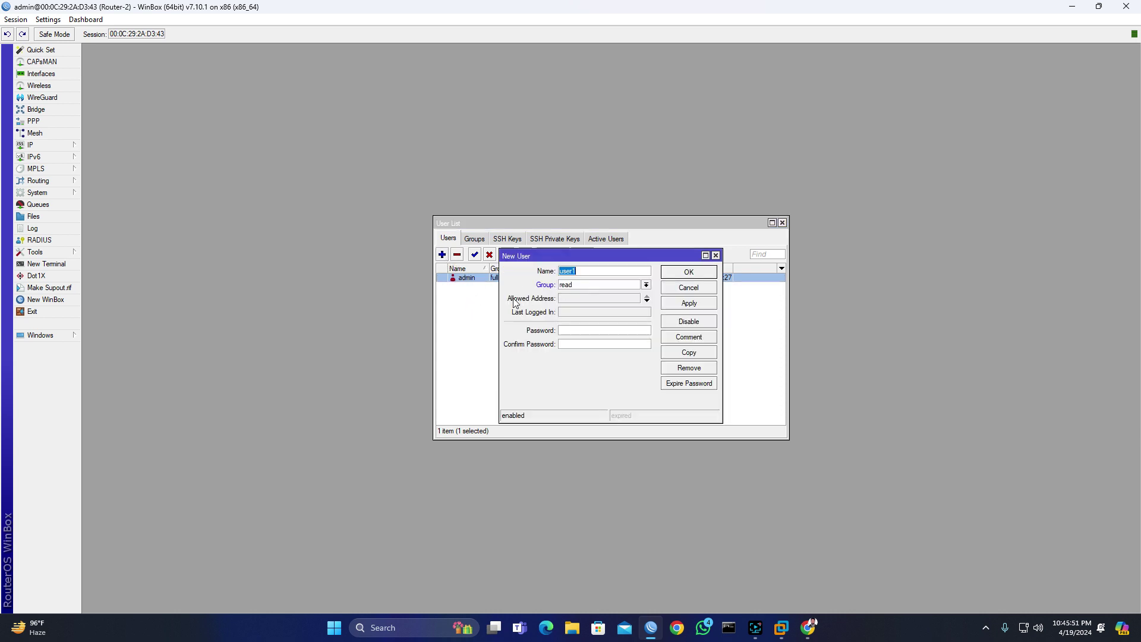
left_click(581, 274)
double_click(581, 274)
left_click(586, 273)
left_click(646, 284)
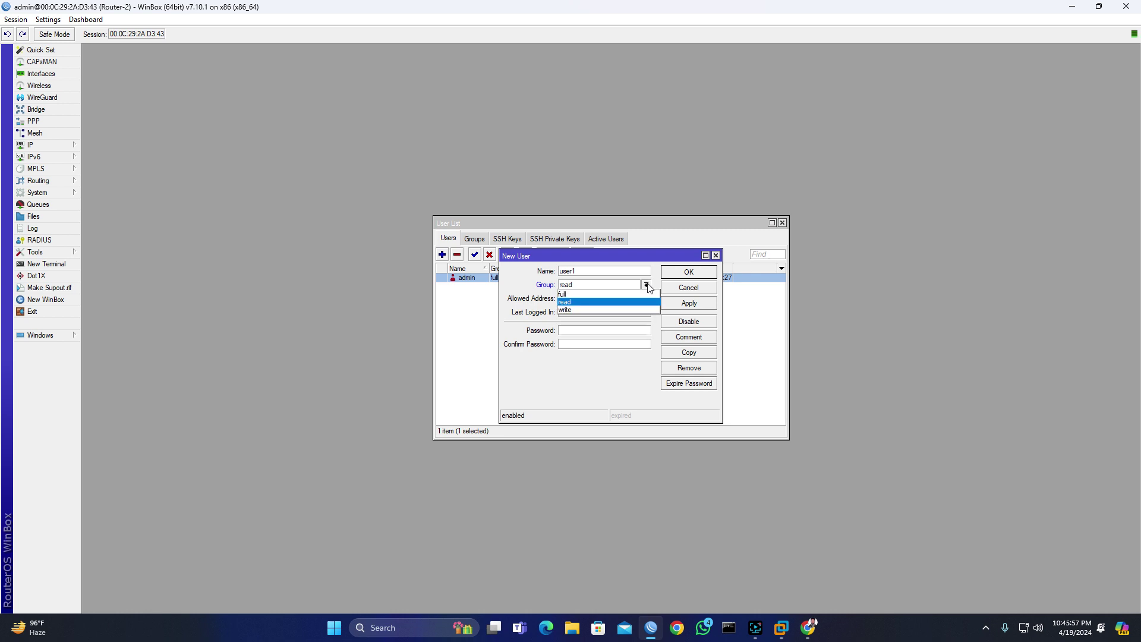
left_click(578, 295)
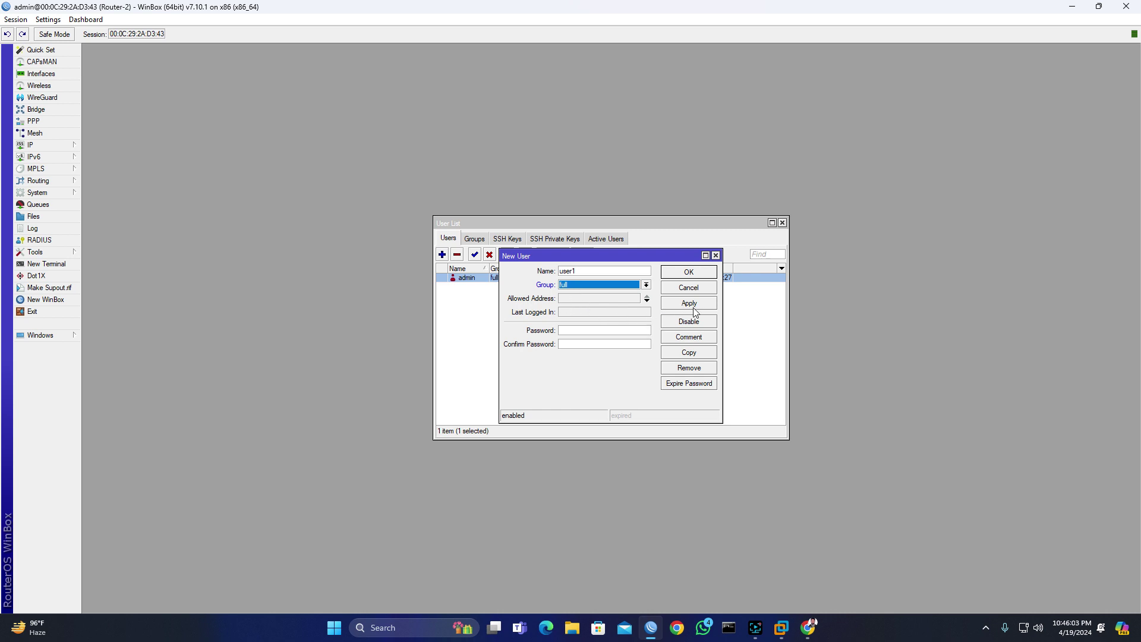
left_click(585, 329)
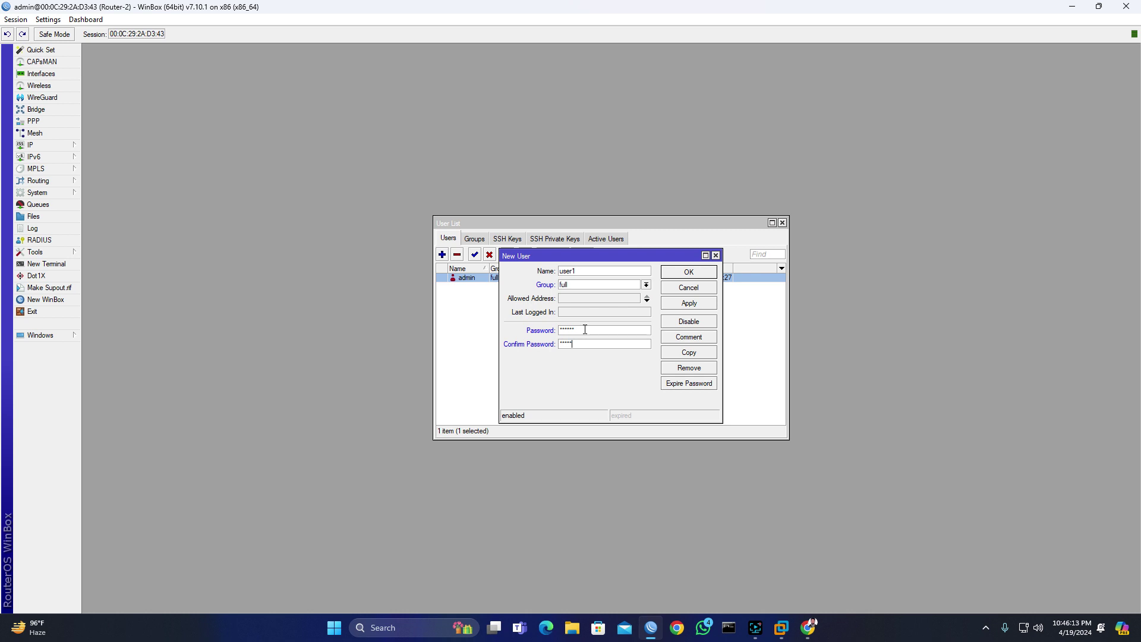
left_click(702, 306)
left_click(699, 277)
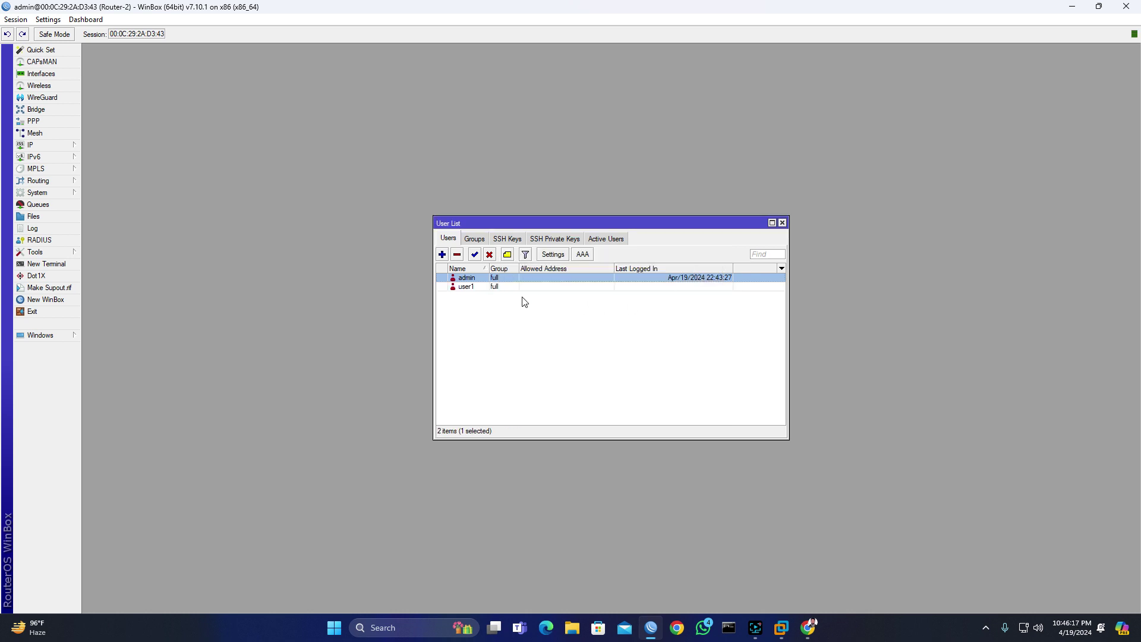
left_click(457, 254)
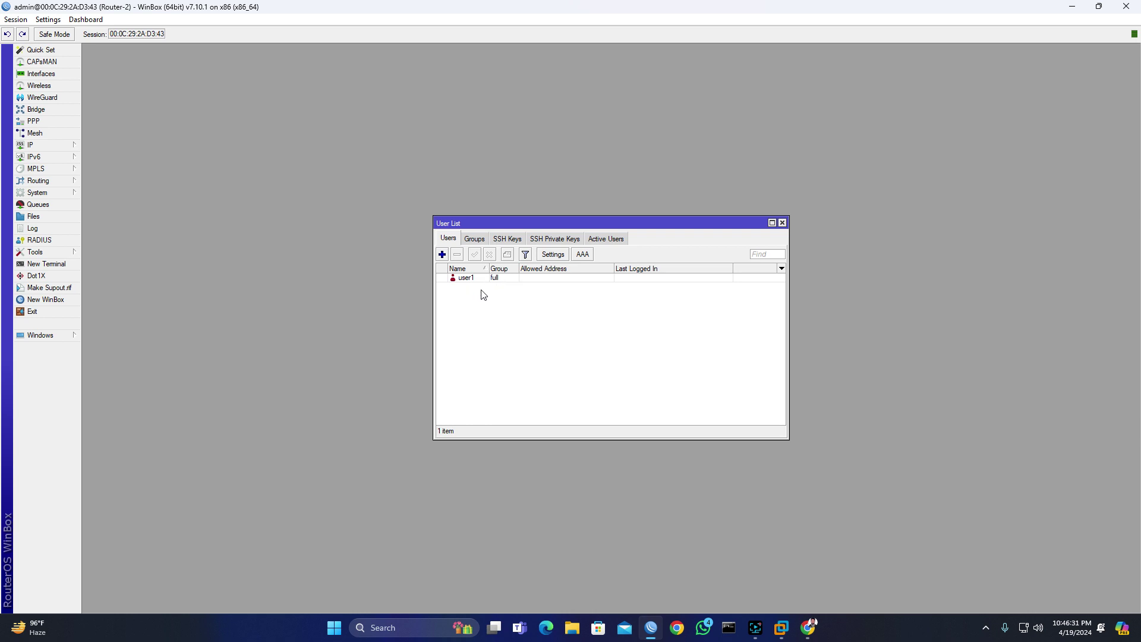
left_click(496, 302)
Step: Close WinBox, reopen it, select Router-2 and attempt an admin login, which fails
left_click(1132, 6)
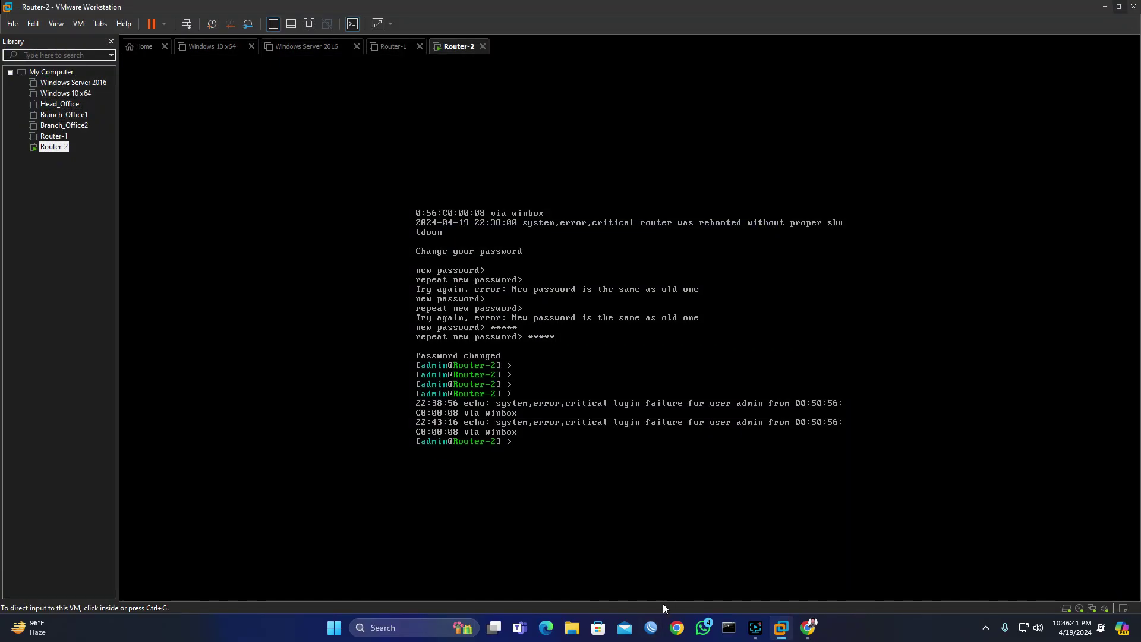
left_click(651, 628)
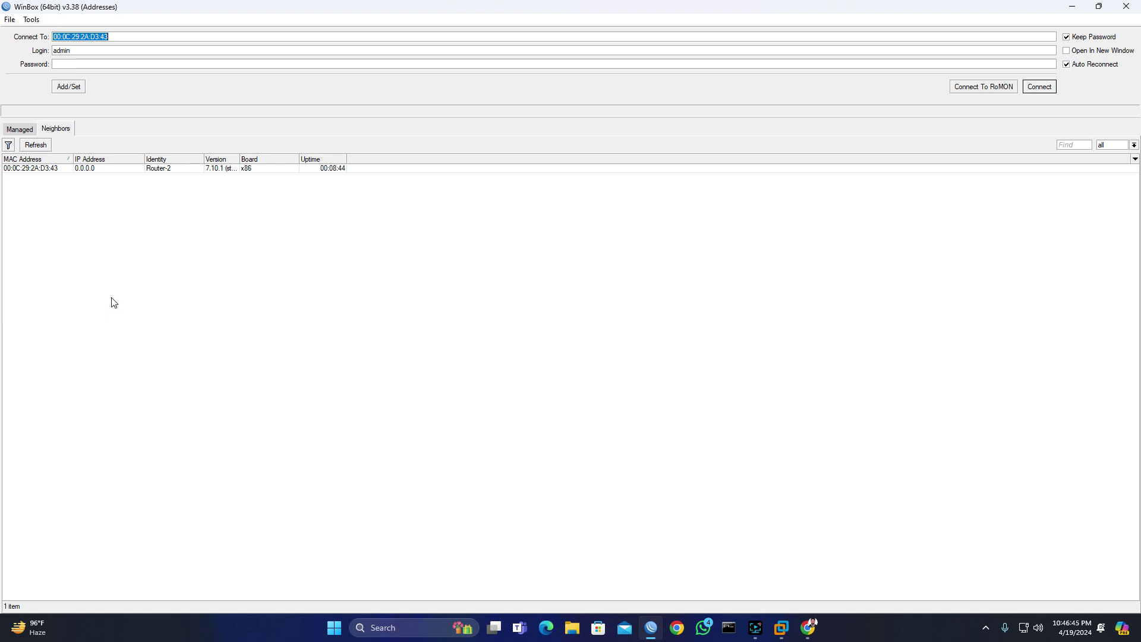
left_click(46, 170)
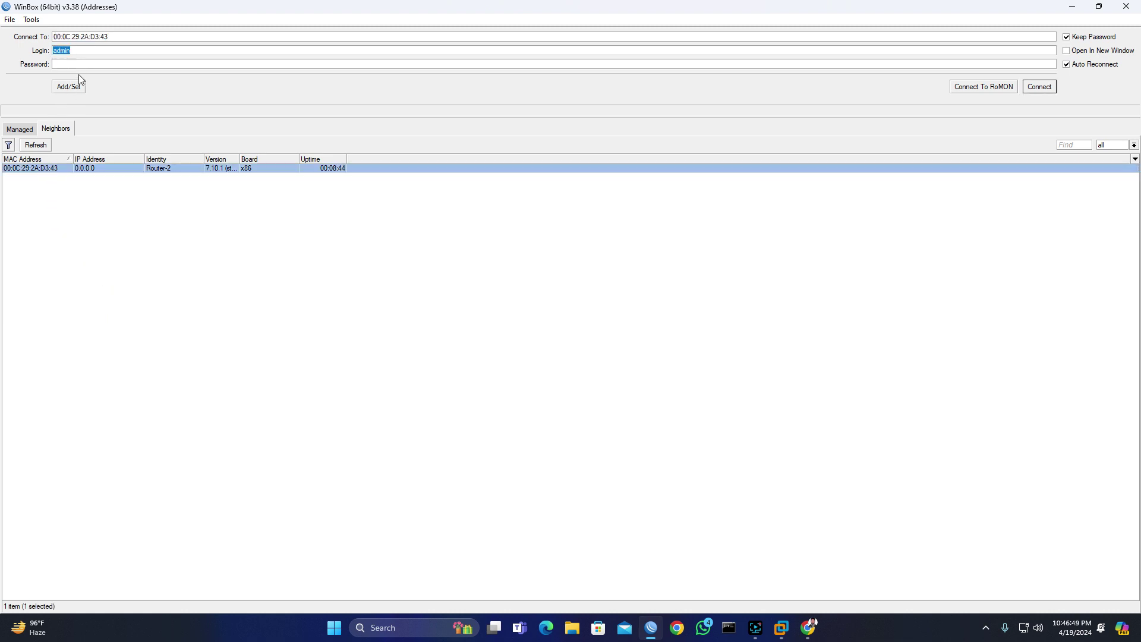
left_click(1050, 88)
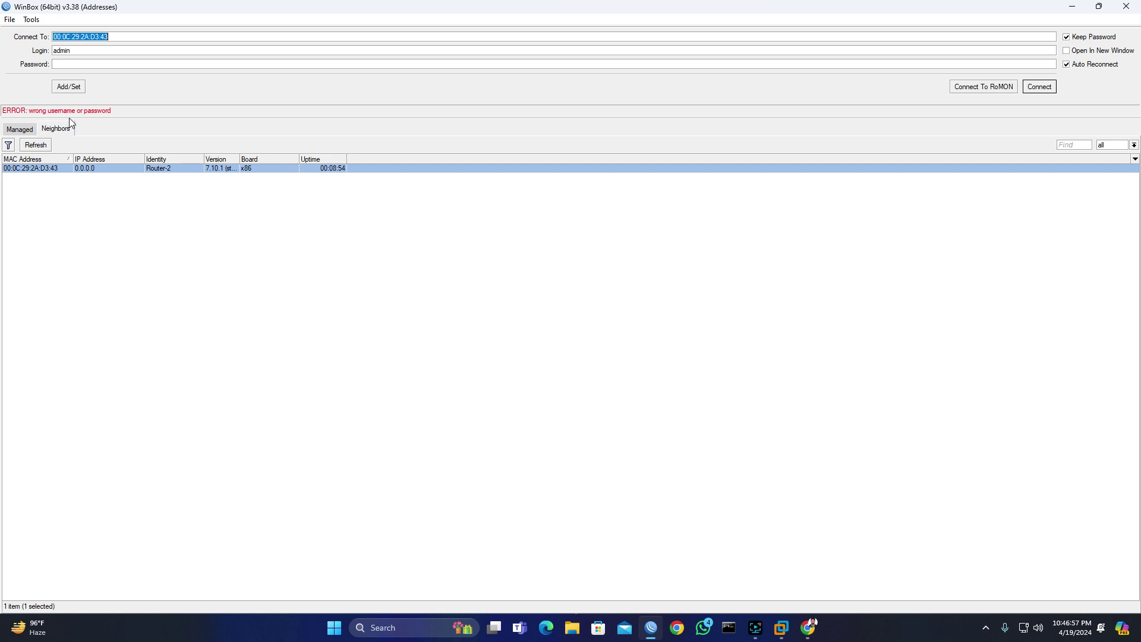
Step: Change the login to user1, enter its password and connect to Router-2
double_click(77, 51)
type("user1")
left_click(95, 65)
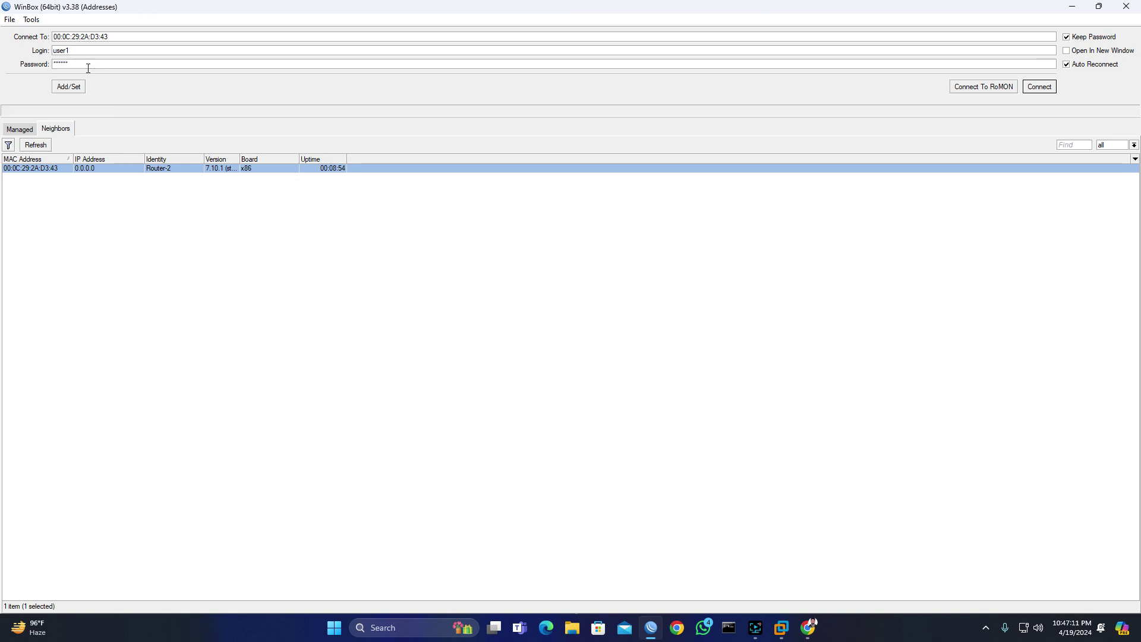
left_click(1050, 87)
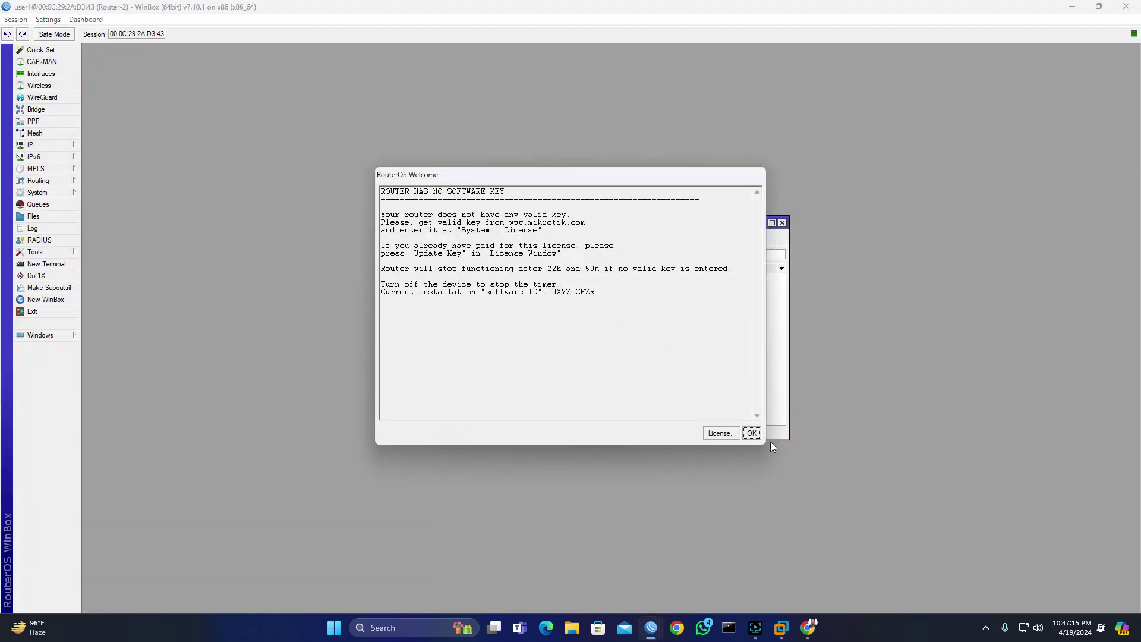
Step: Dismiss the welcome notice, change user1's password via System > Password, and close the User List
left_click(752, 433)
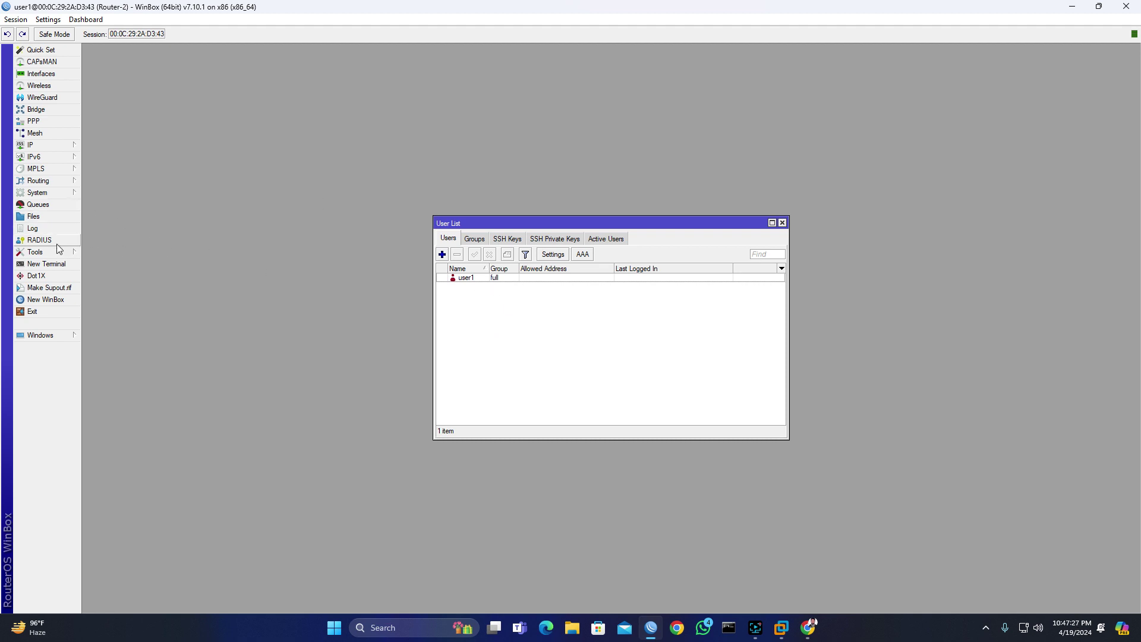
left_click(46, 195)
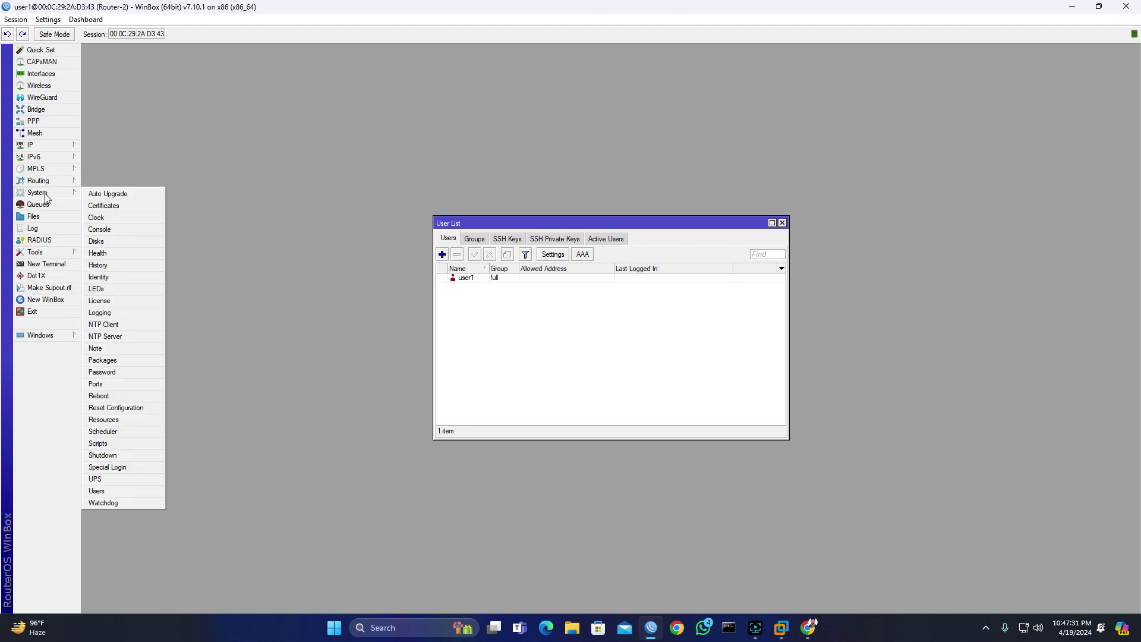
left_click(117, 378)
left_click_drag(627, 305, 587, 304)
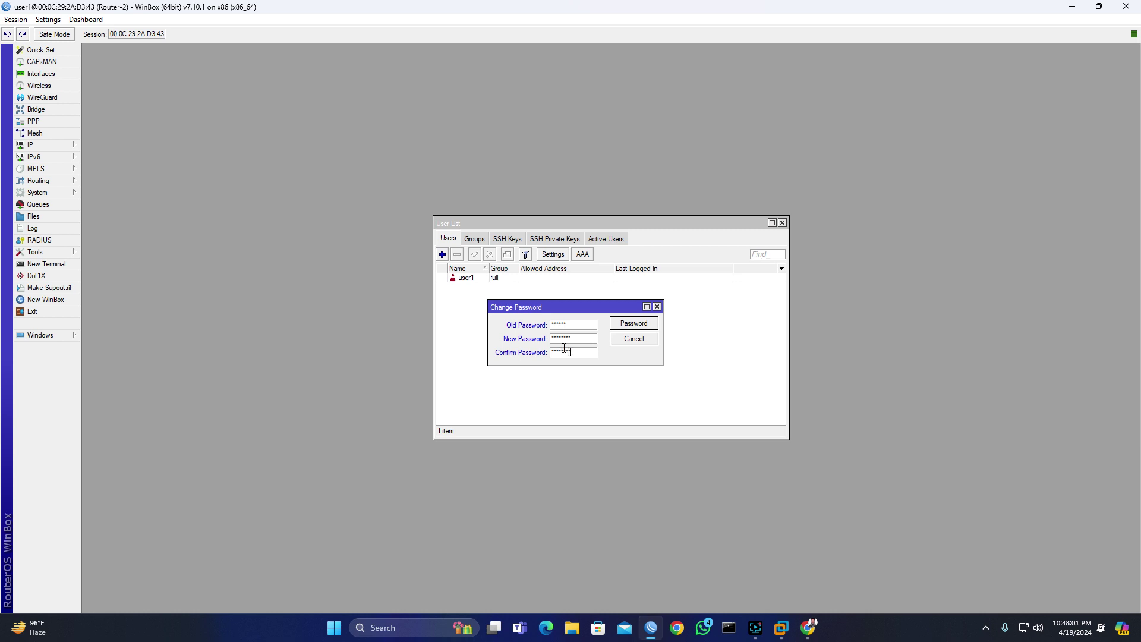
left_click(635, 326)
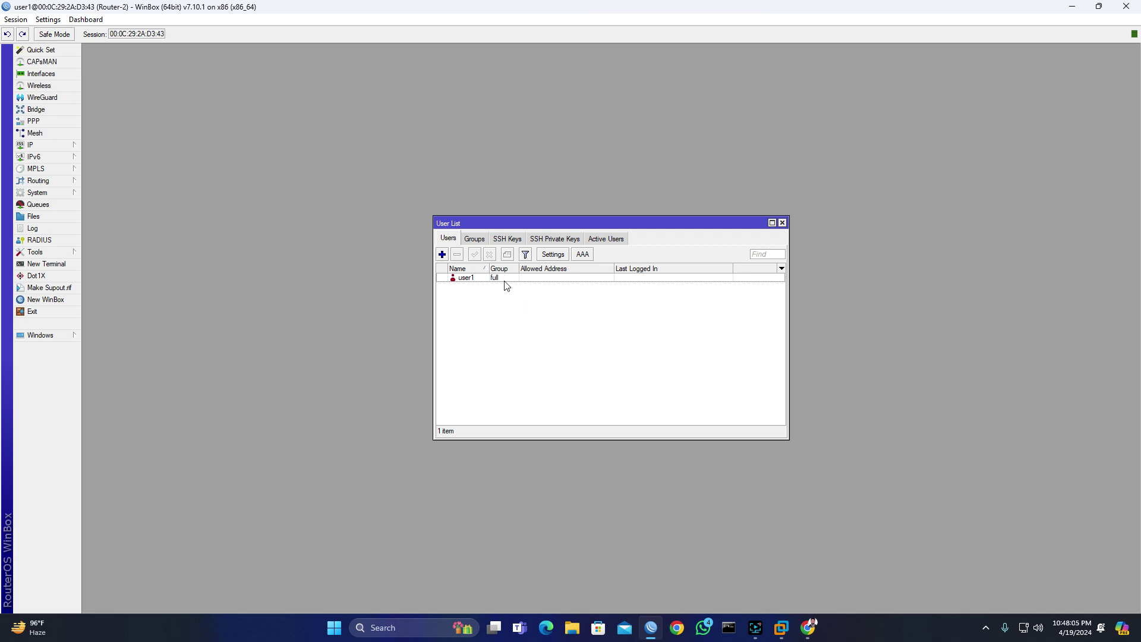
left_click(782, 223)
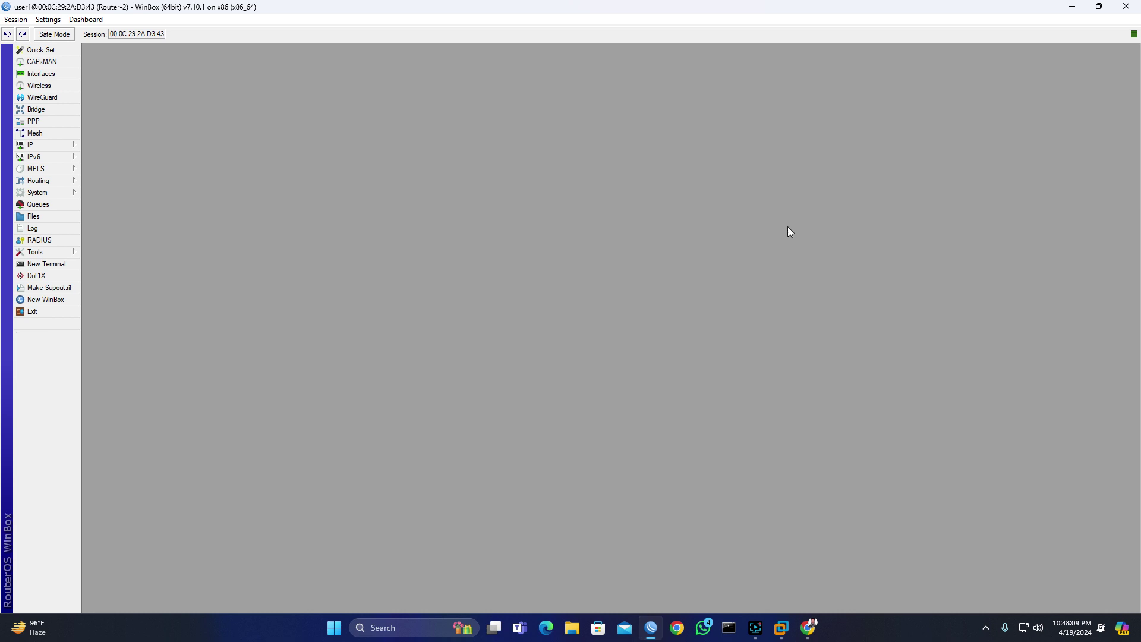
Step: End the session and reconnect to Router-2 as user1, which is rejected for a wrong password
left_click(1135, 8)
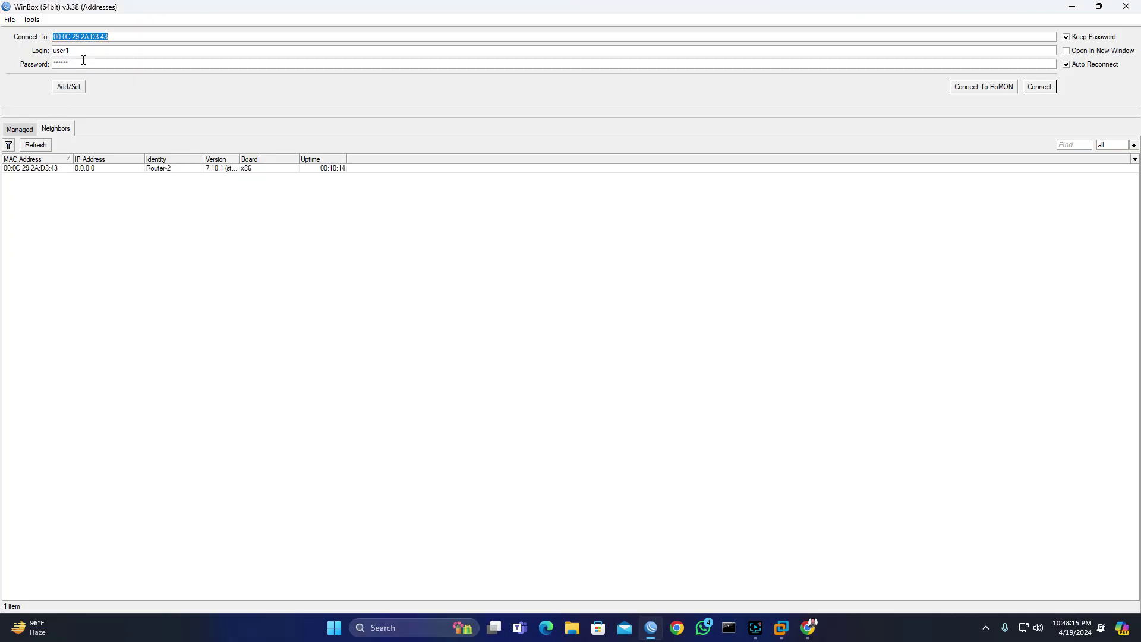
key("Tab")
left_click(77, 64)
left_click(58, 167)
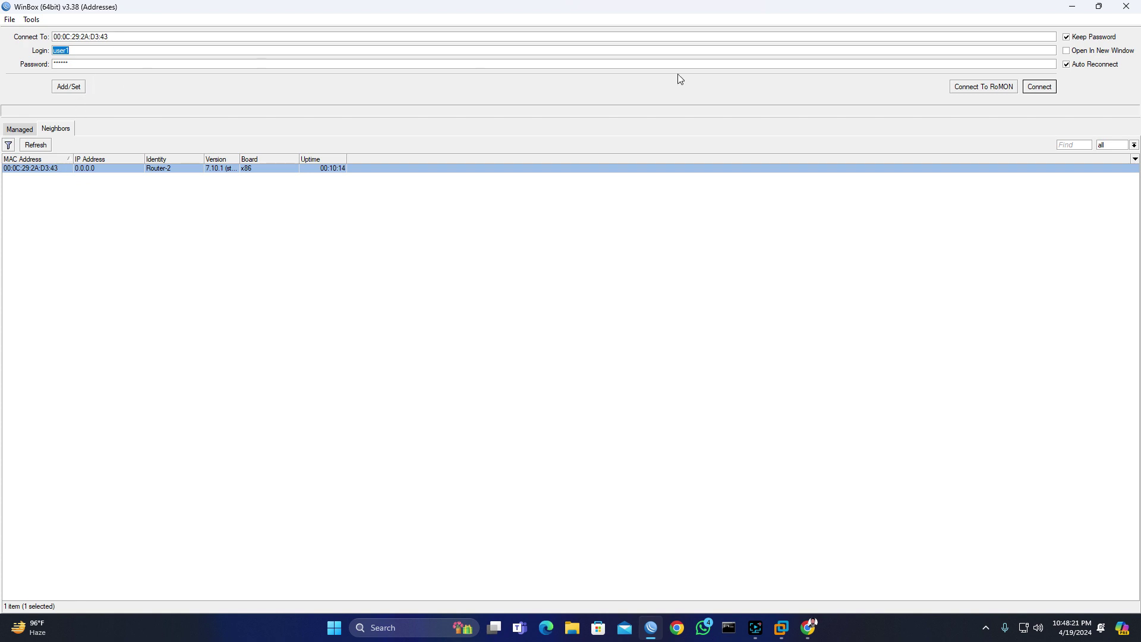
left_click(1039, 86)
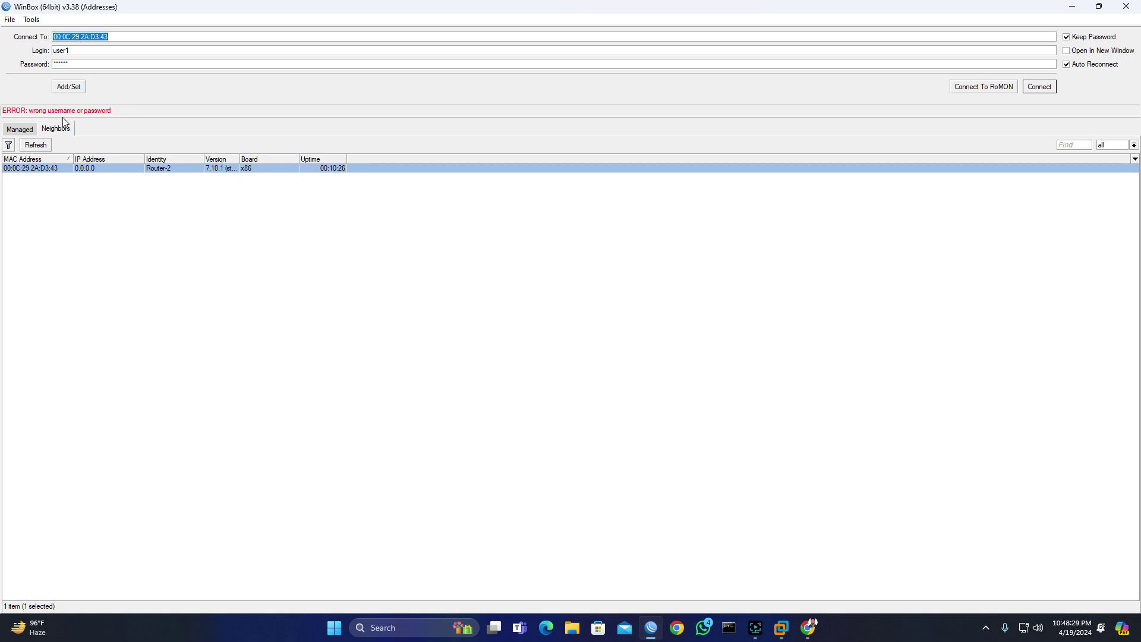
Step: Replace the stored password with user1's new one and connect again
left_click(81, 64)
key("BackSpace")
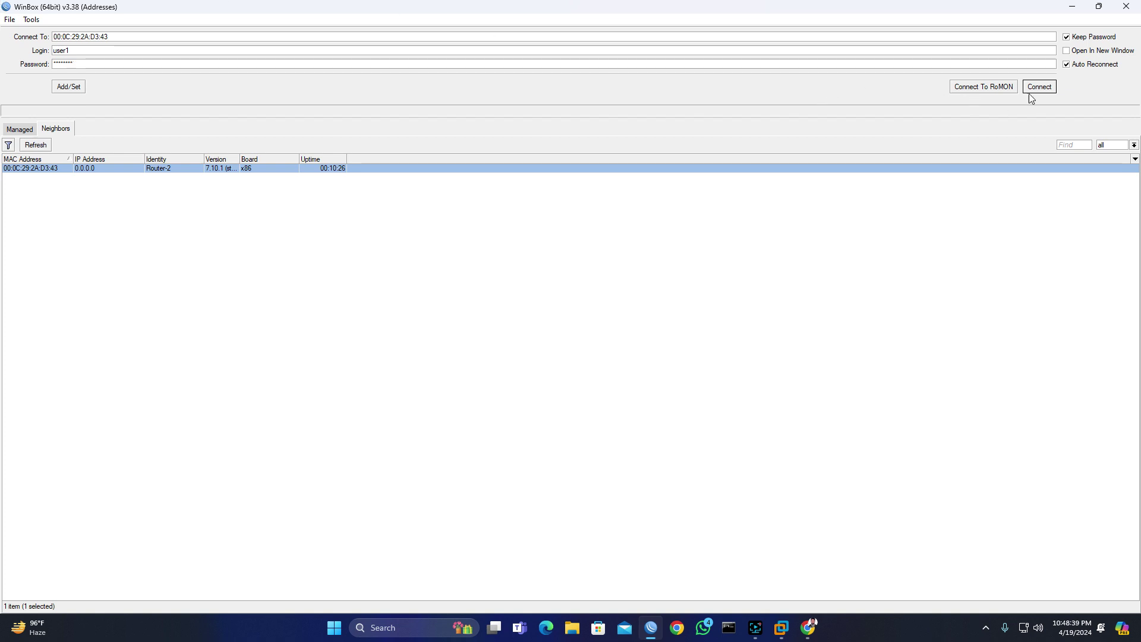
left_click(1044, 89)
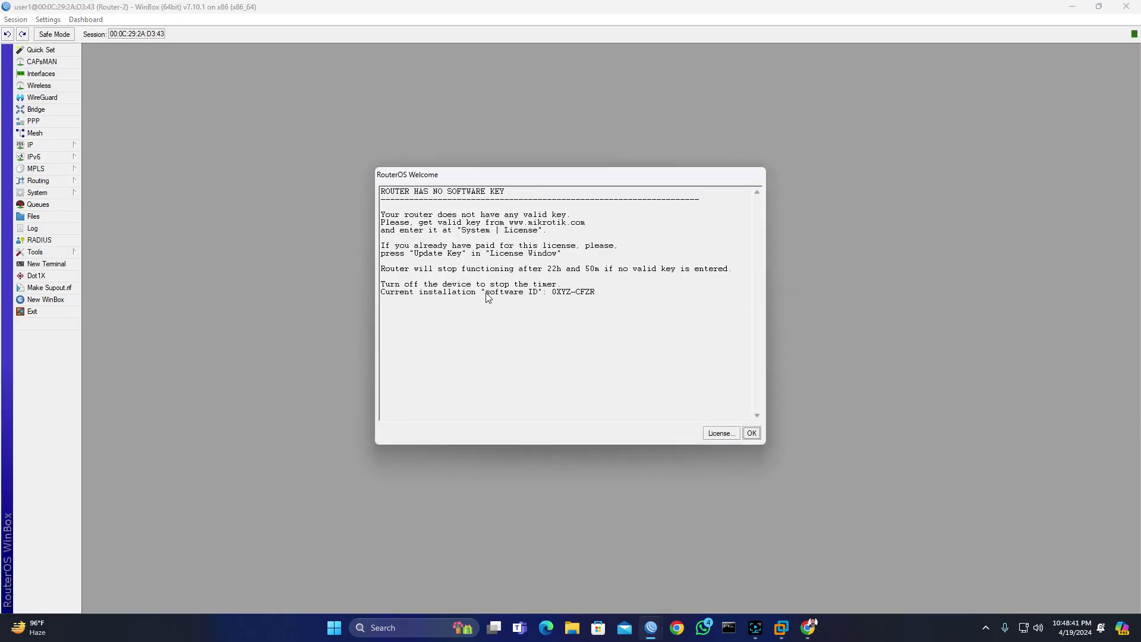
Step: Close the RouterOS Welcome dialog shown after logging in as user1
left_click(751, 433)
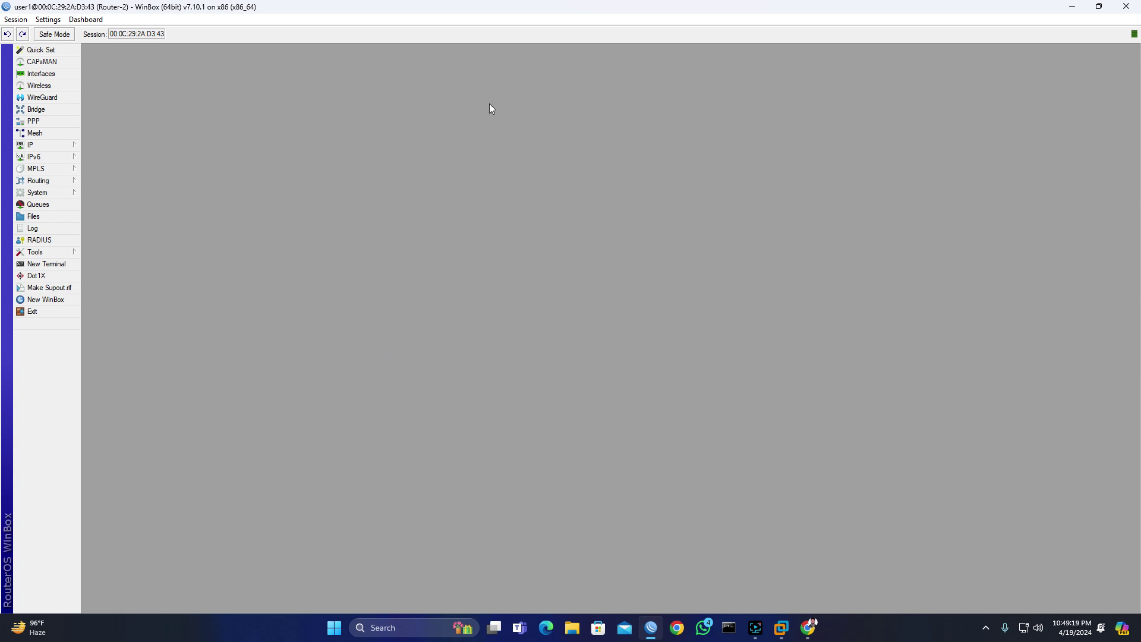
Step: In System > Users, add user2 in the read group with a password
left_click(40, 195)
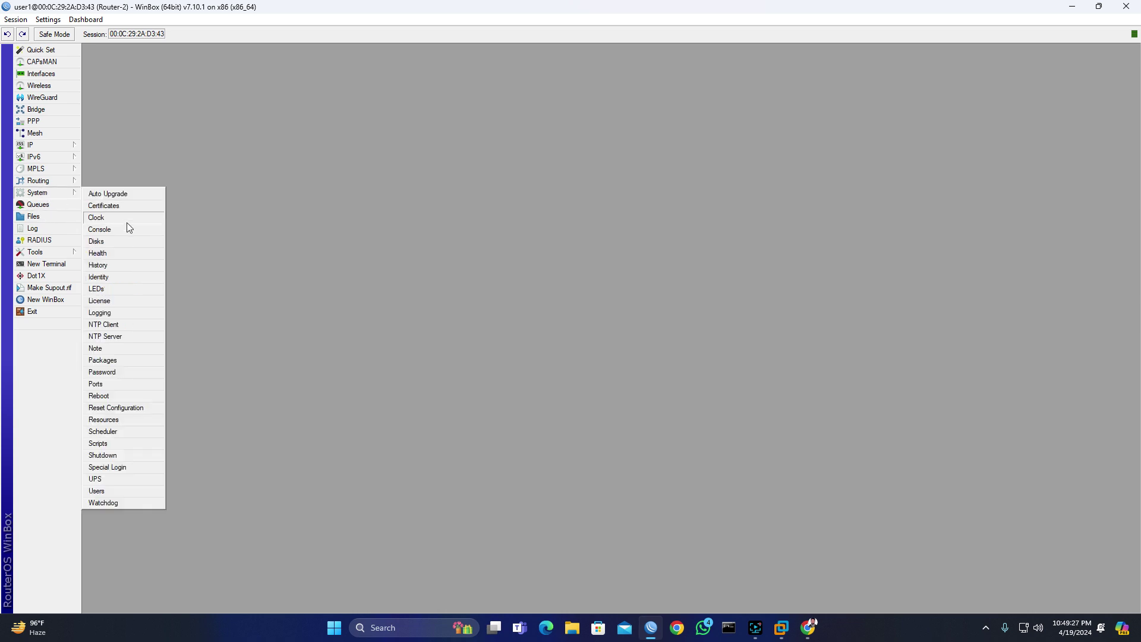
left_click(119, 491)
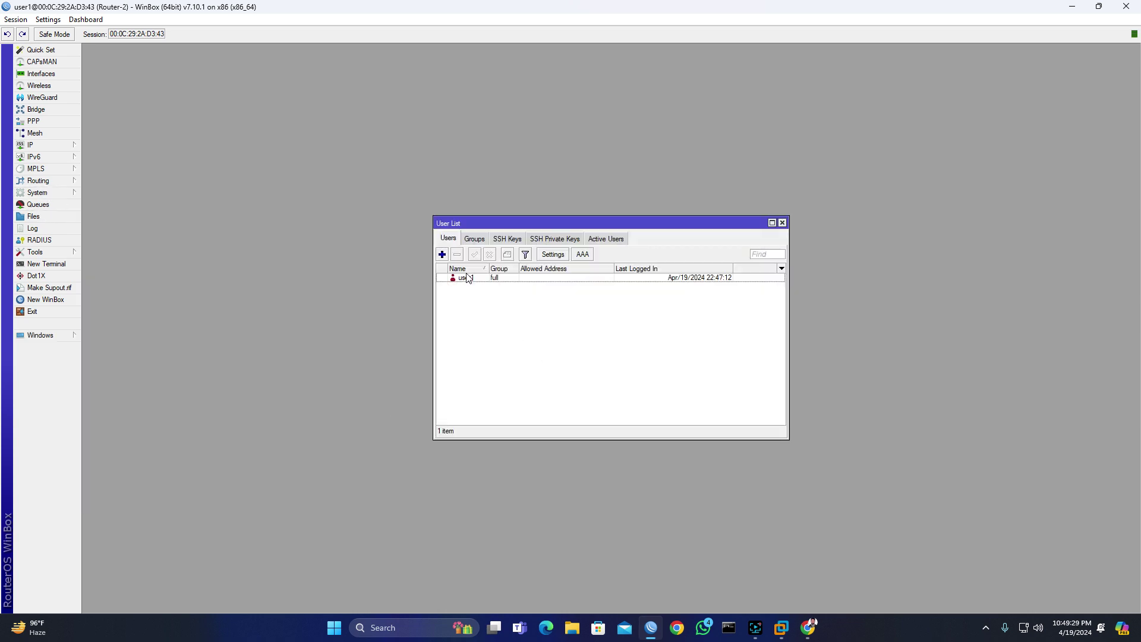
left_click(442, 254)
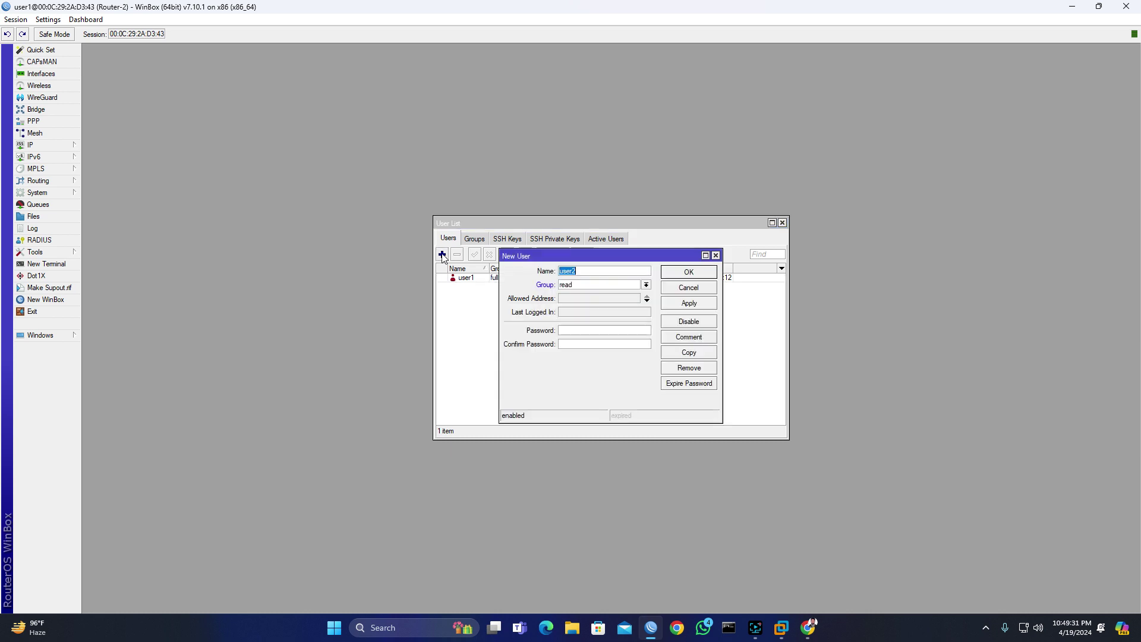
left_click(586, 272)
left_click_drag(586, 272, 517, 268)
left_click(587, 330)
left_click(689, 304)
left_click(689, 273)
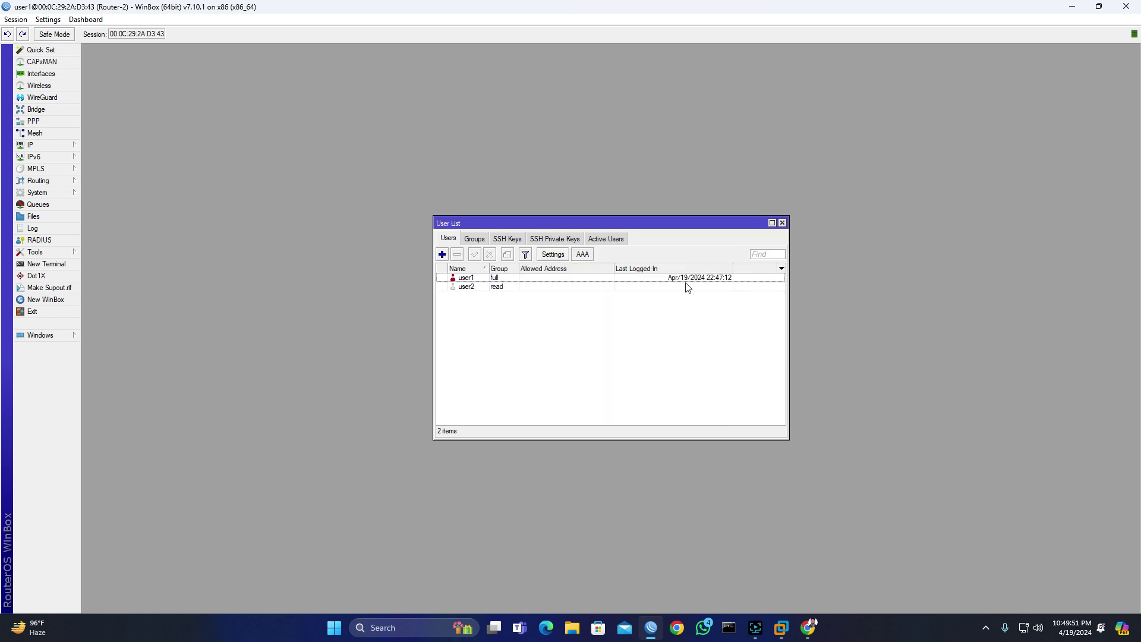
Step: Add user3 in the write group with a password
left_click(441, 254)
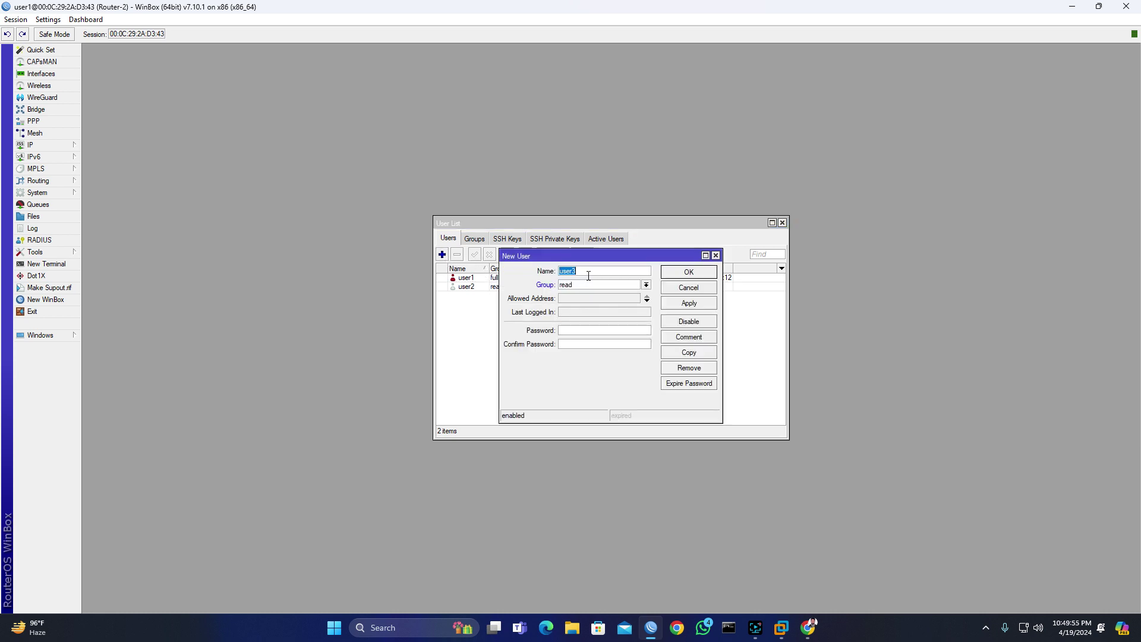
left_click(647, 286)
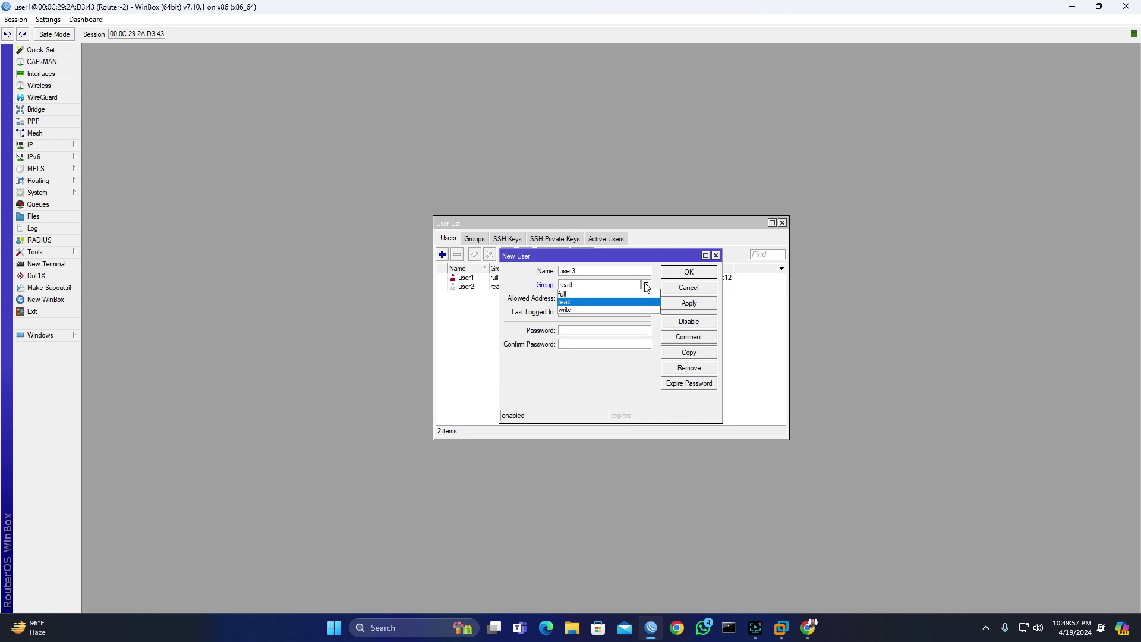
left_click(583, 310)
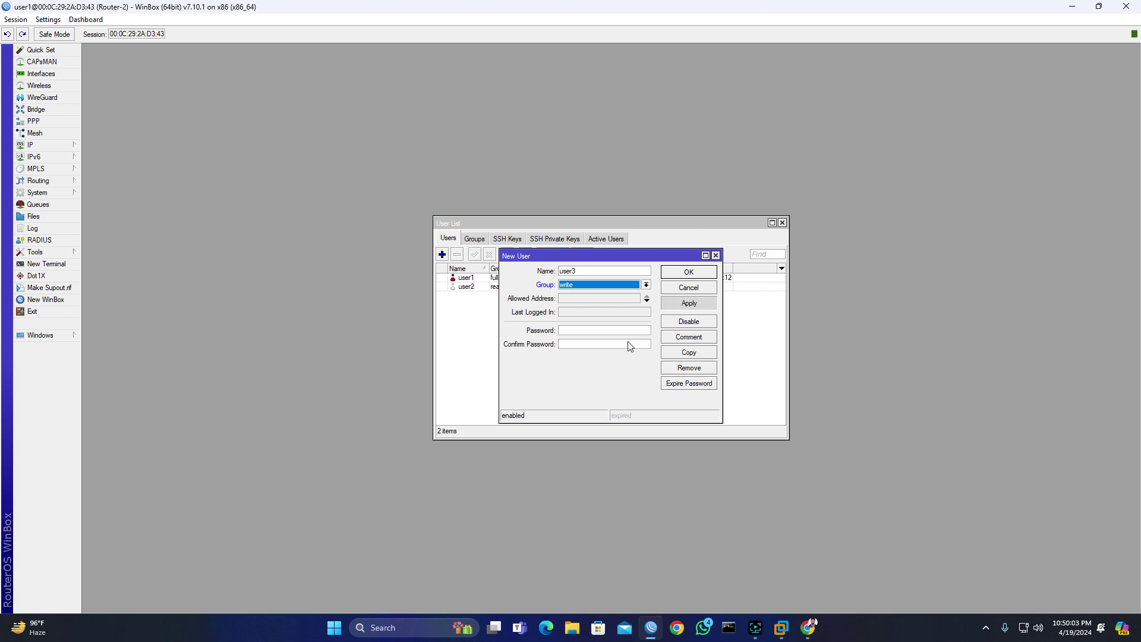
left_click(594, 331)
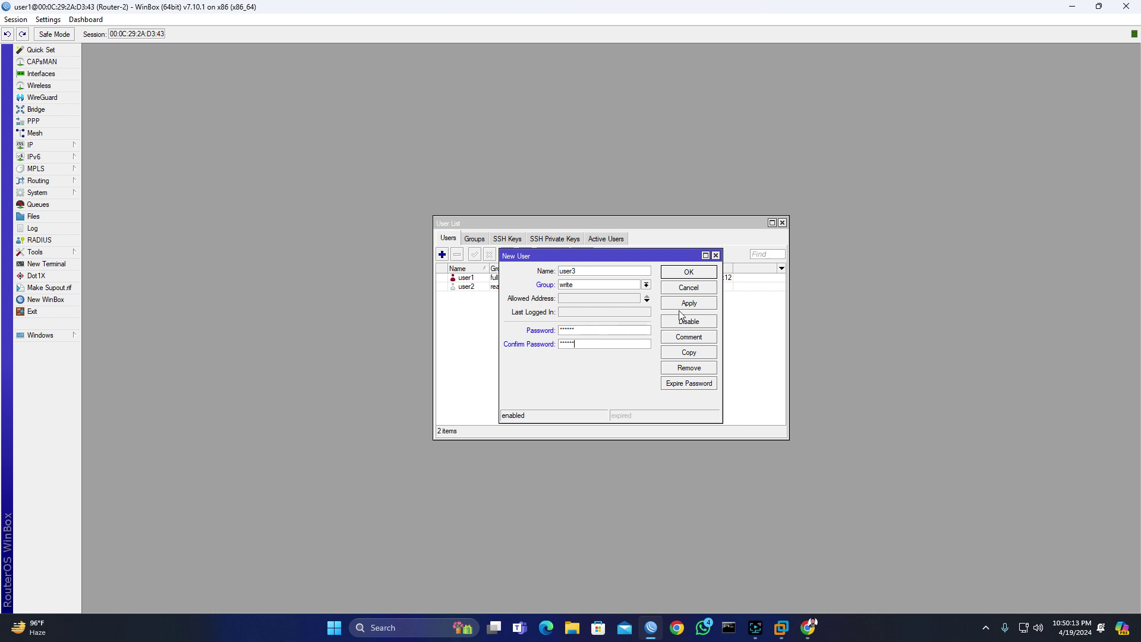
left_click(698, 308)
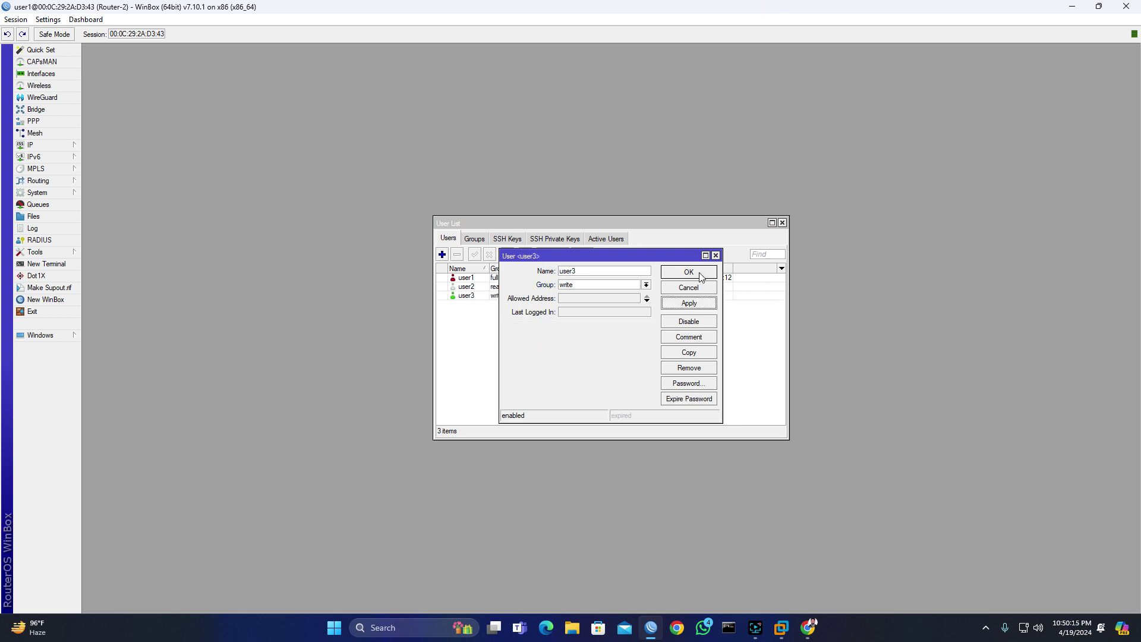
left_click(700, 274)
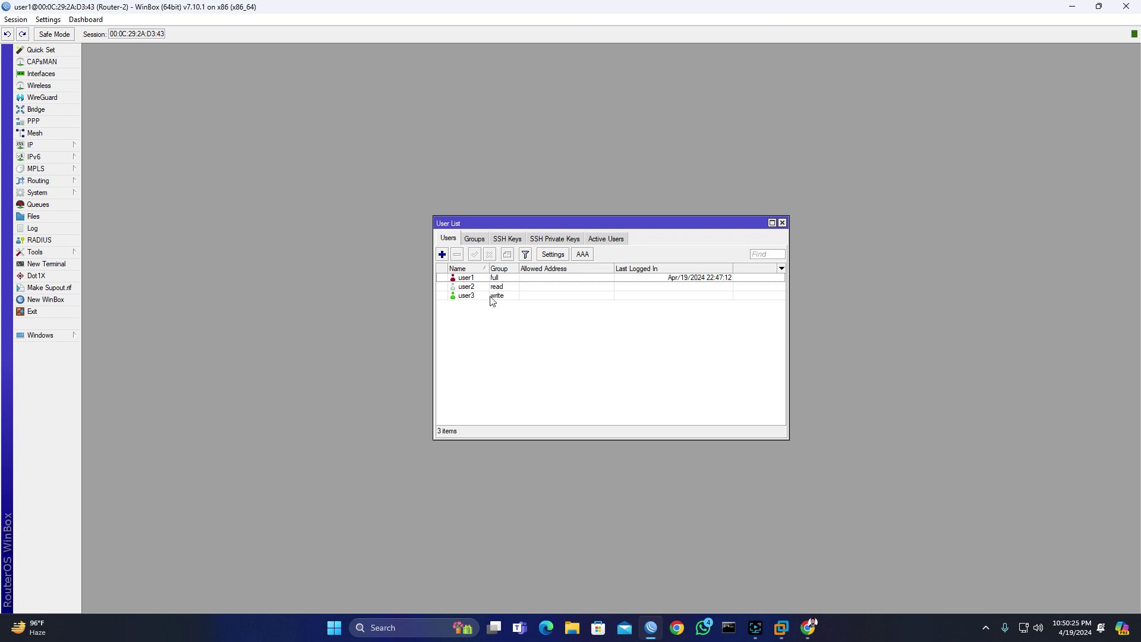
Step: Reconnect to Router-2 as user2 with its password and dismiss the welcome notice
left_click(1127, 6)
left_click(651, 628)
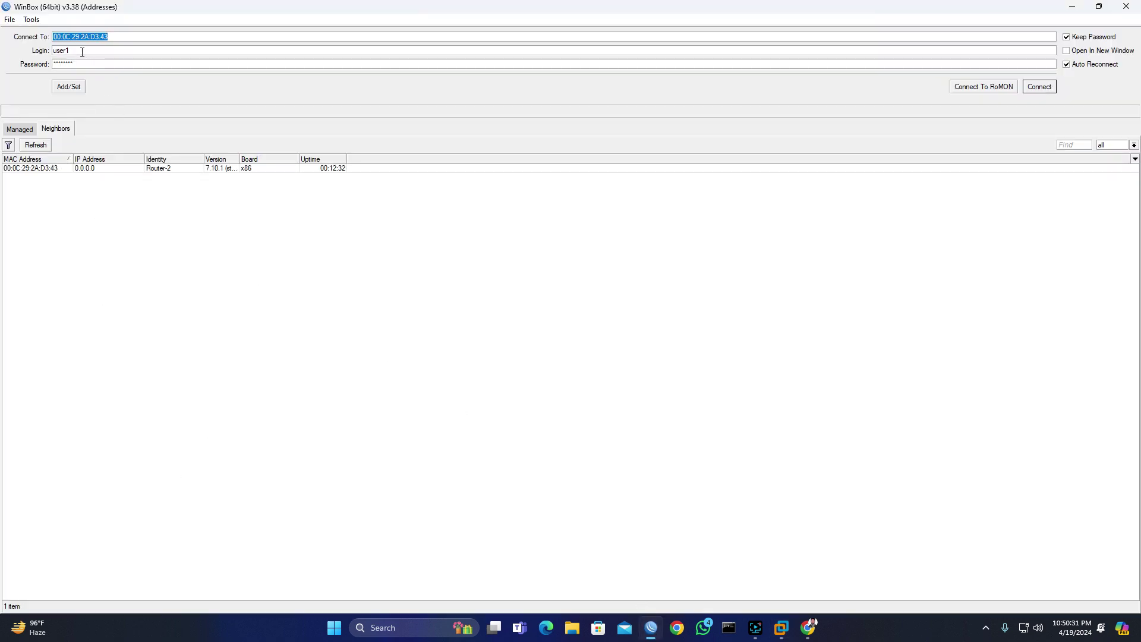
left_click(81, 52)
double_click(67, 62)
type("12345")
left_click(1040, 87)
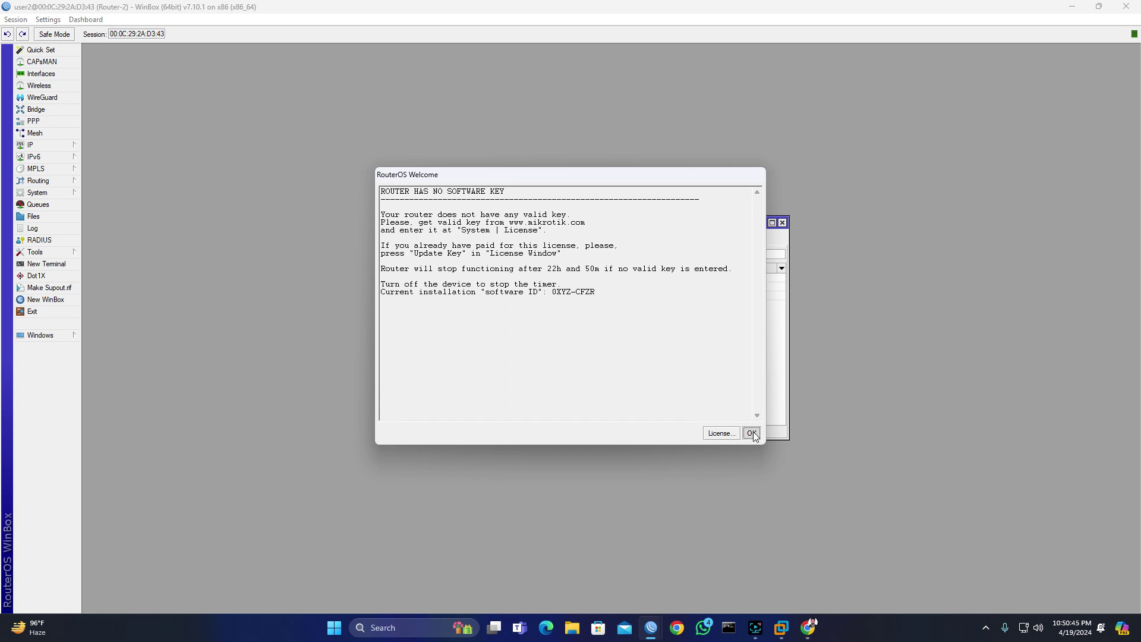
left_click(752, 433)
Step: Close the leftover Users window and confirm user2's IP address list is empty
left_click(783, 223)
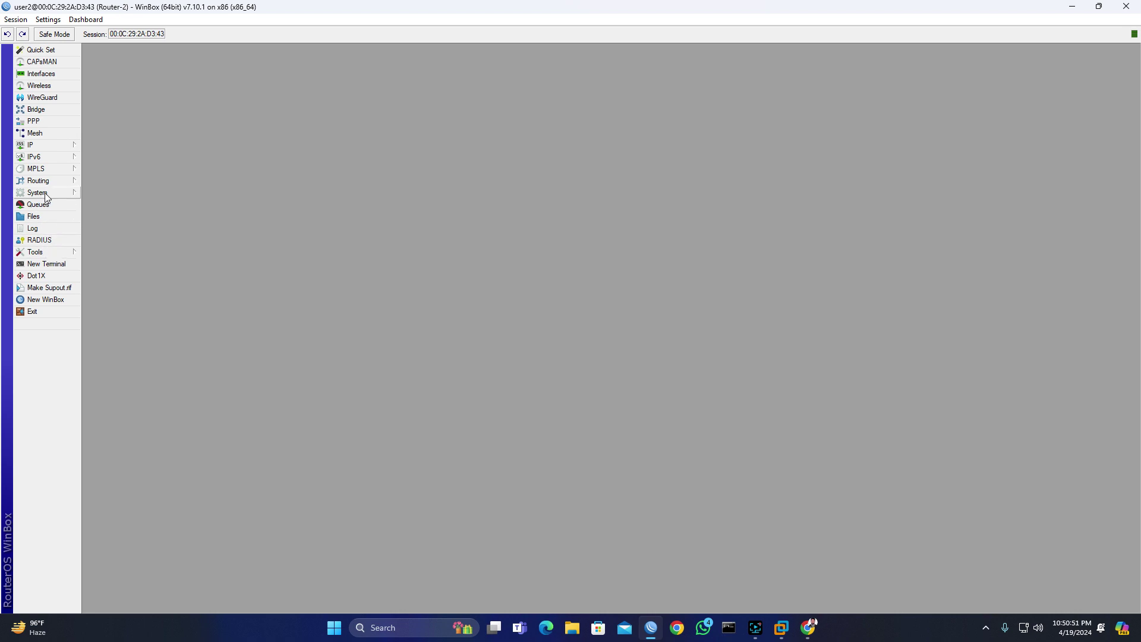
left_click(40, 145)
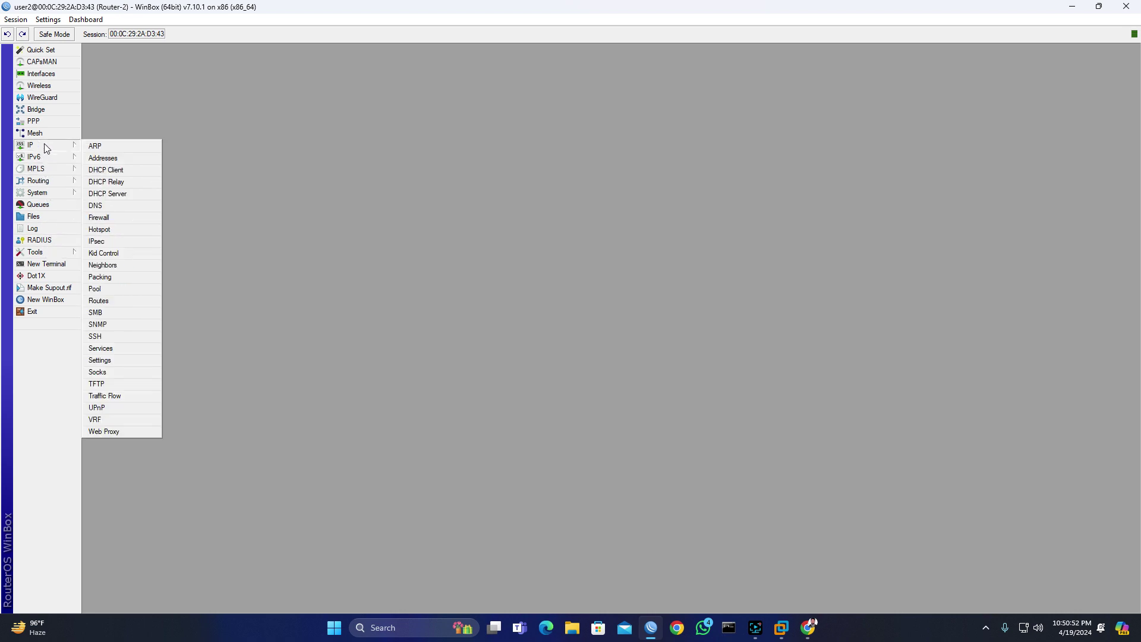
left_click(102, 159)
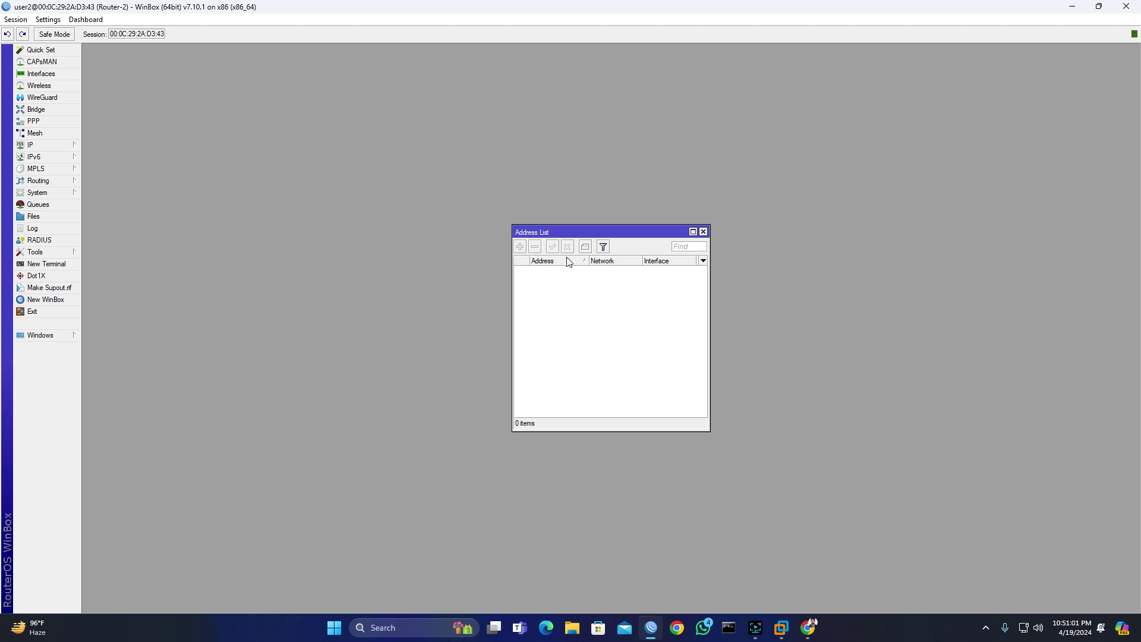
left_click_drag(570, 262, 594, 303)
left_click(703, 231)
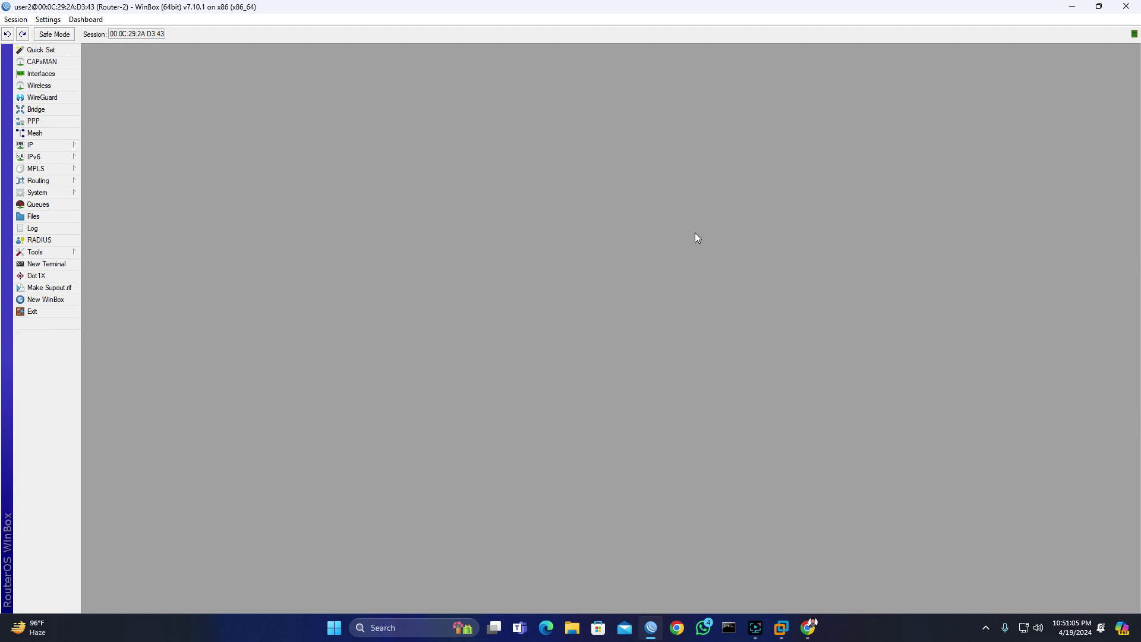
left_click(54, 194)
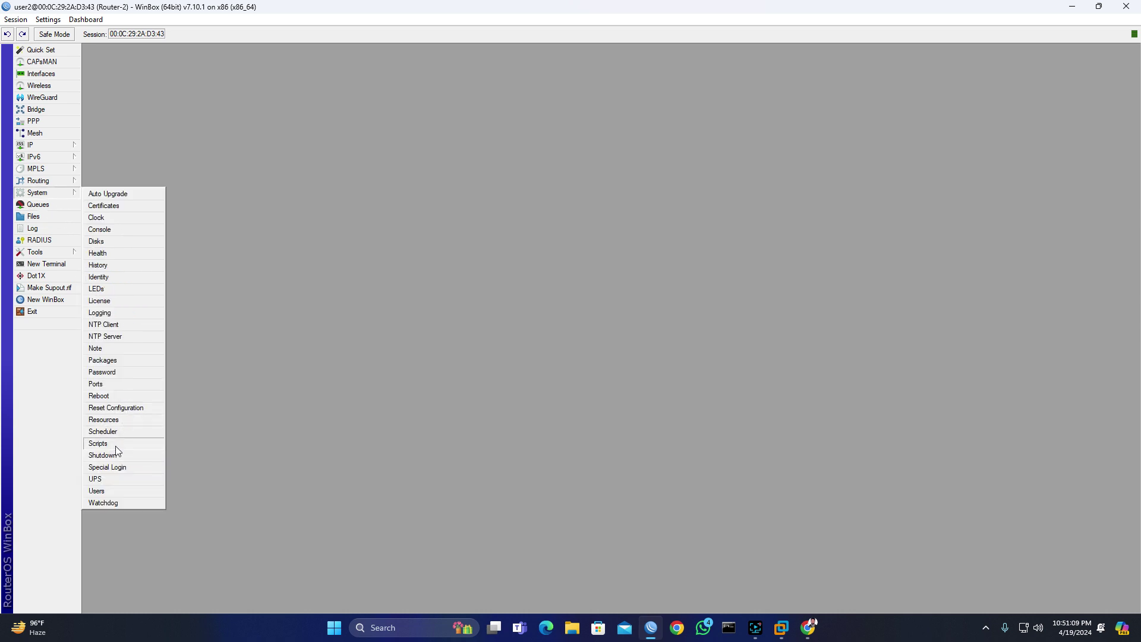
left_click(111, 489)
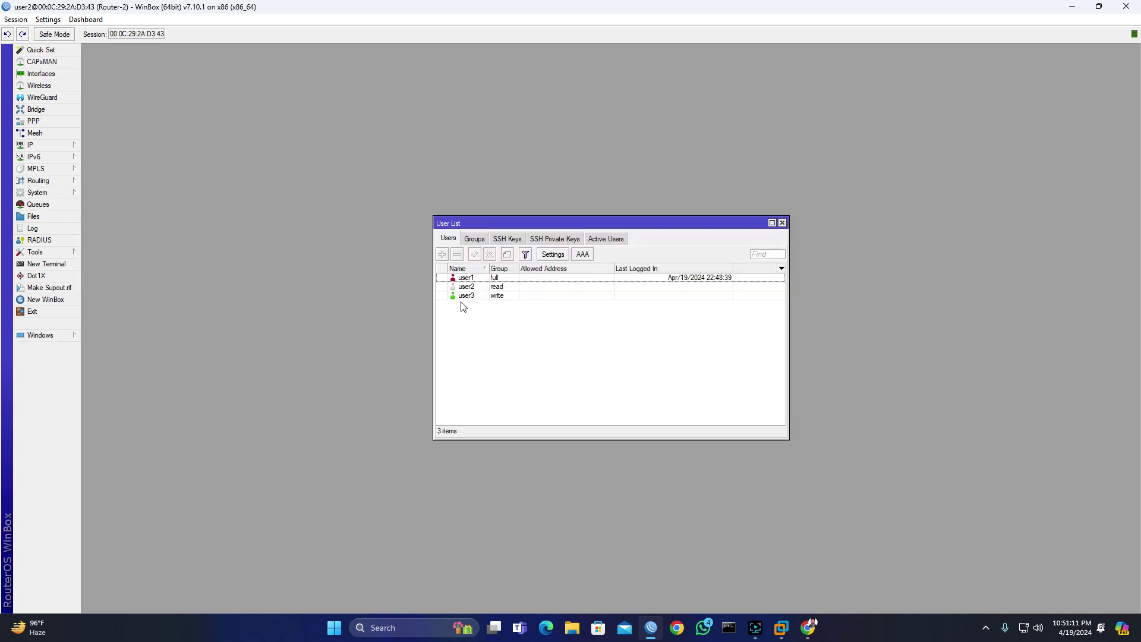
left_click(470, 296)
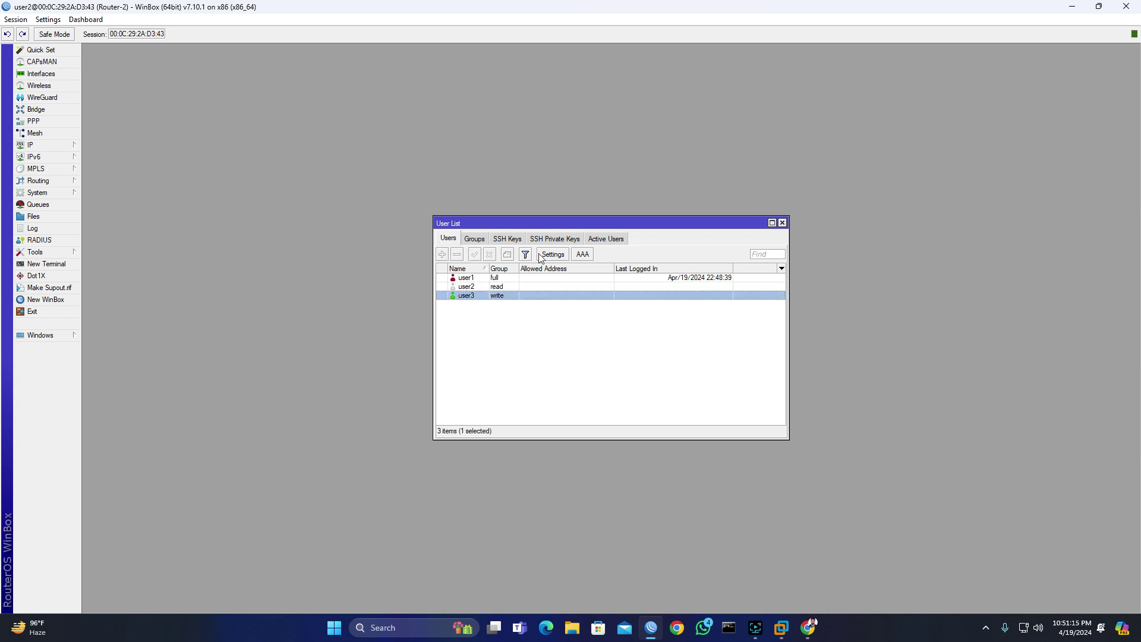
left_click(493, 287)
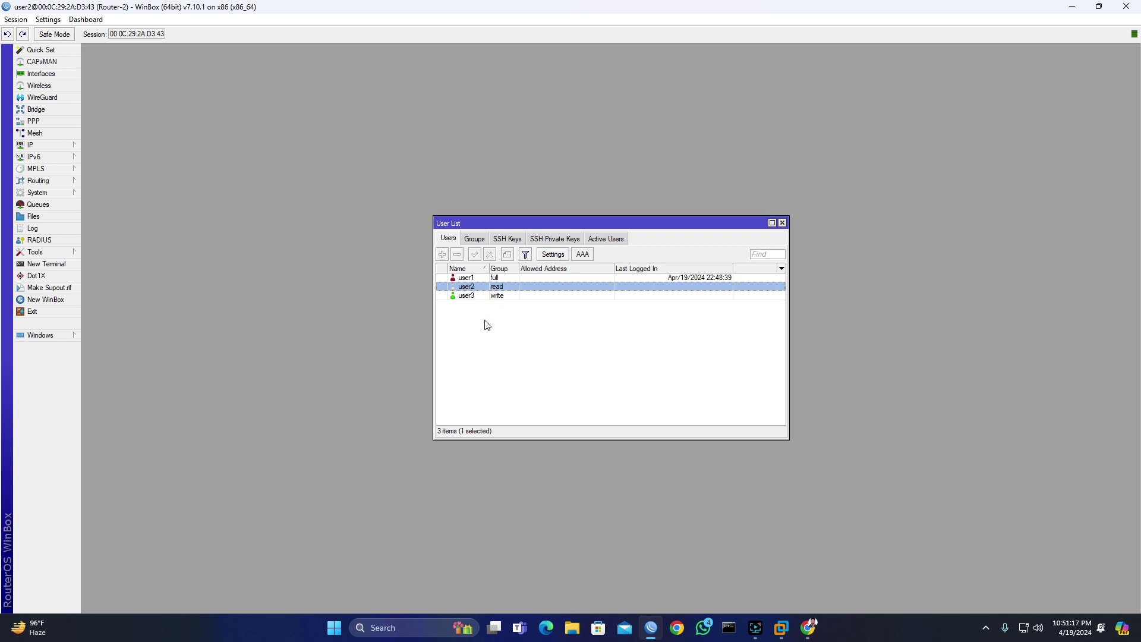
left_click(489, 327)
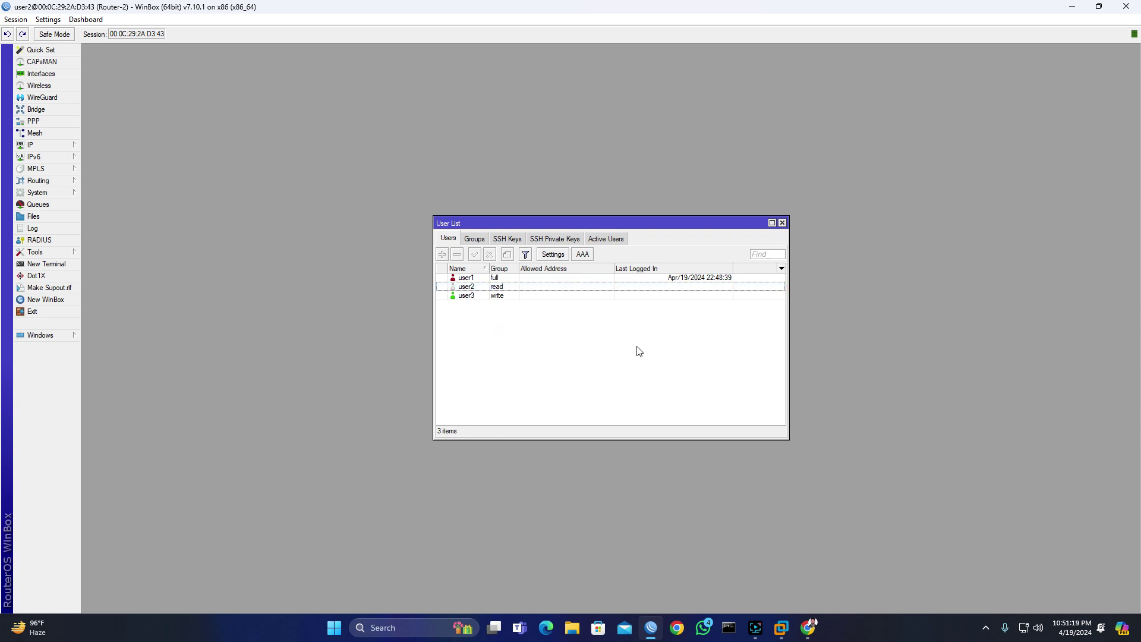
left_click(782, 222)
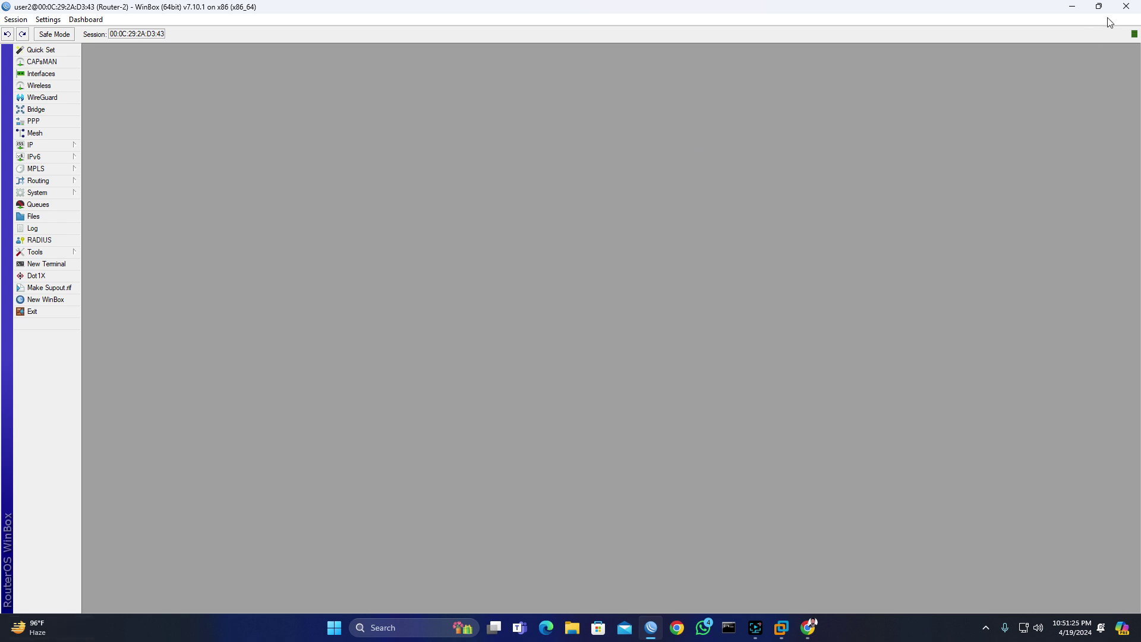
Step: Close the user2 session and reconnect to Router-2 with login user3
left_click(1125, 6)
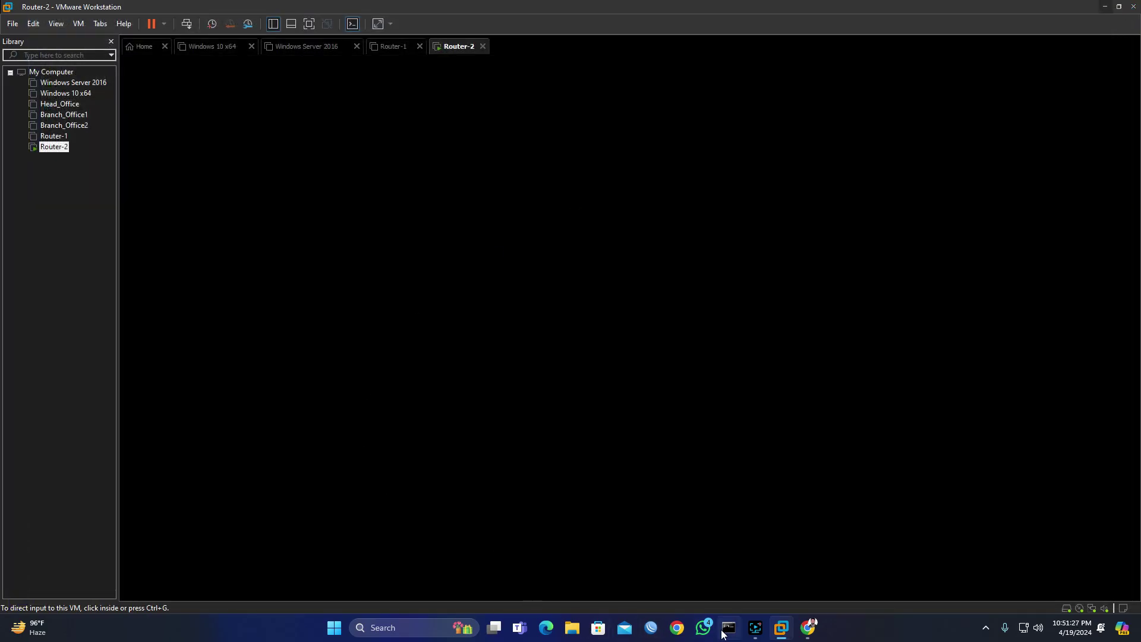
left_click(652, 629)
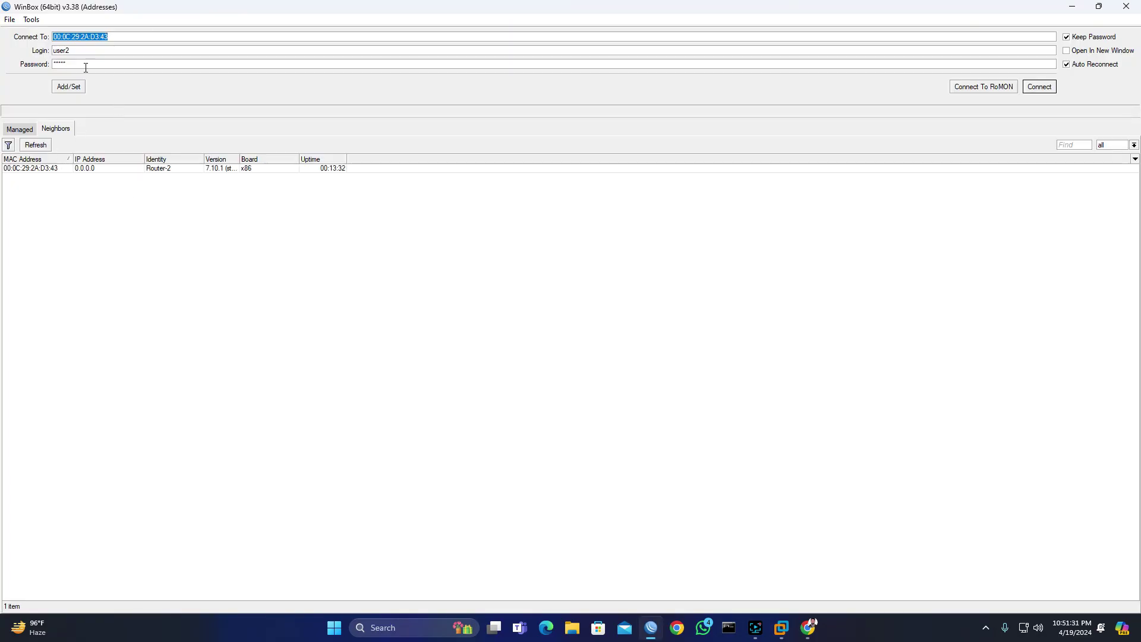
left_click(75, 50)
left_click(1049, 89)
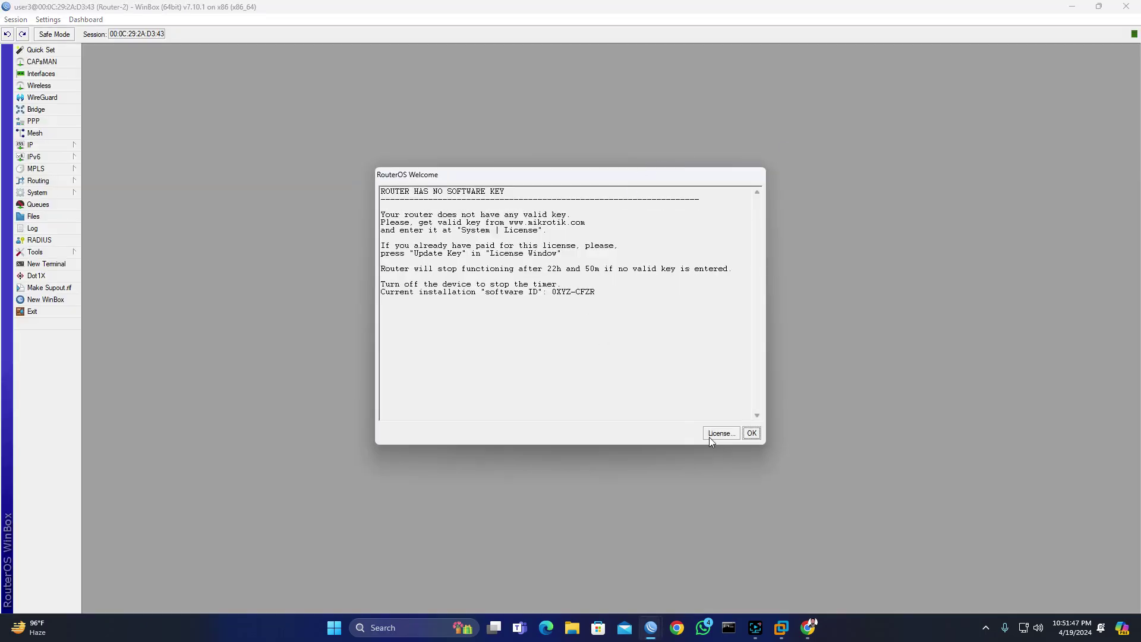
Step: Dismiss the software key notice and open Router-2's IP address list
left_click(752, 433)
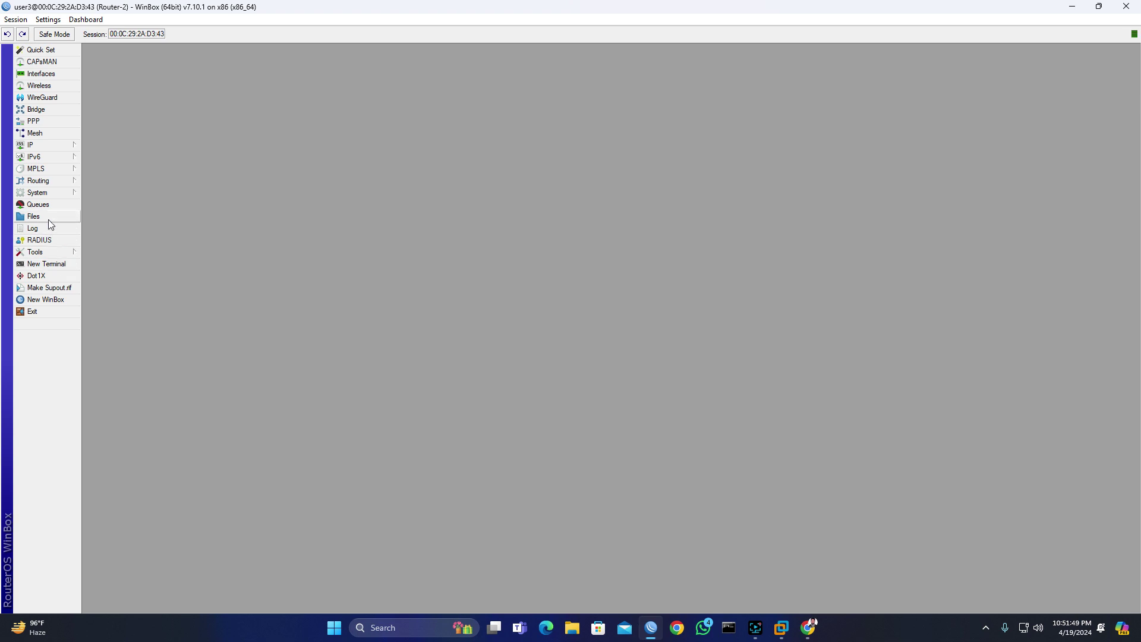
left_click(41, 148)
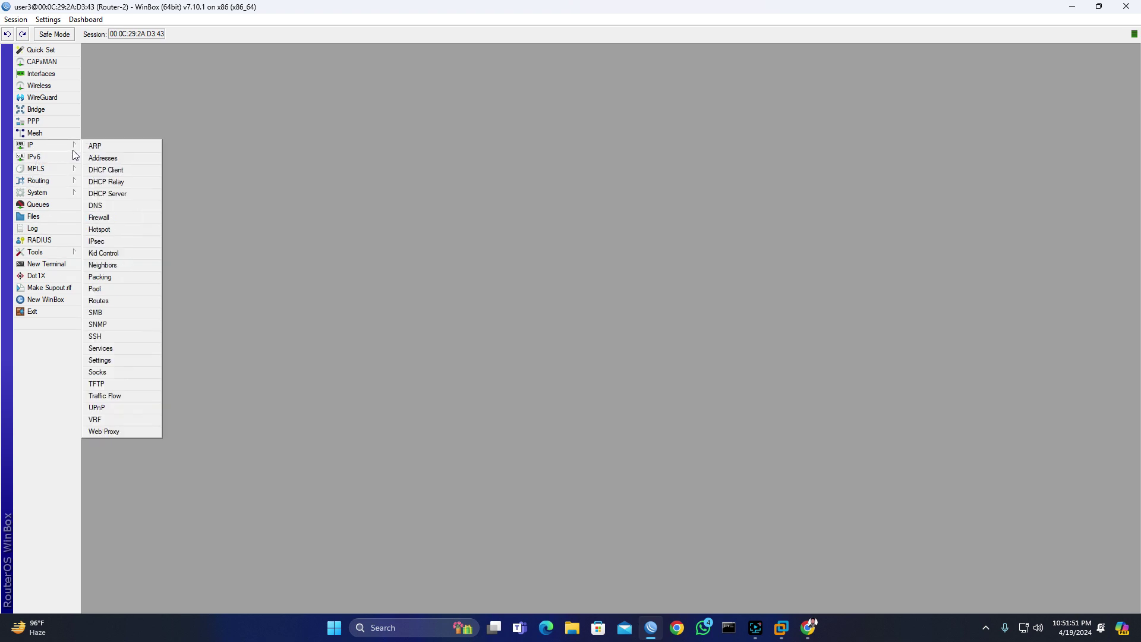
left_click(103, 158)
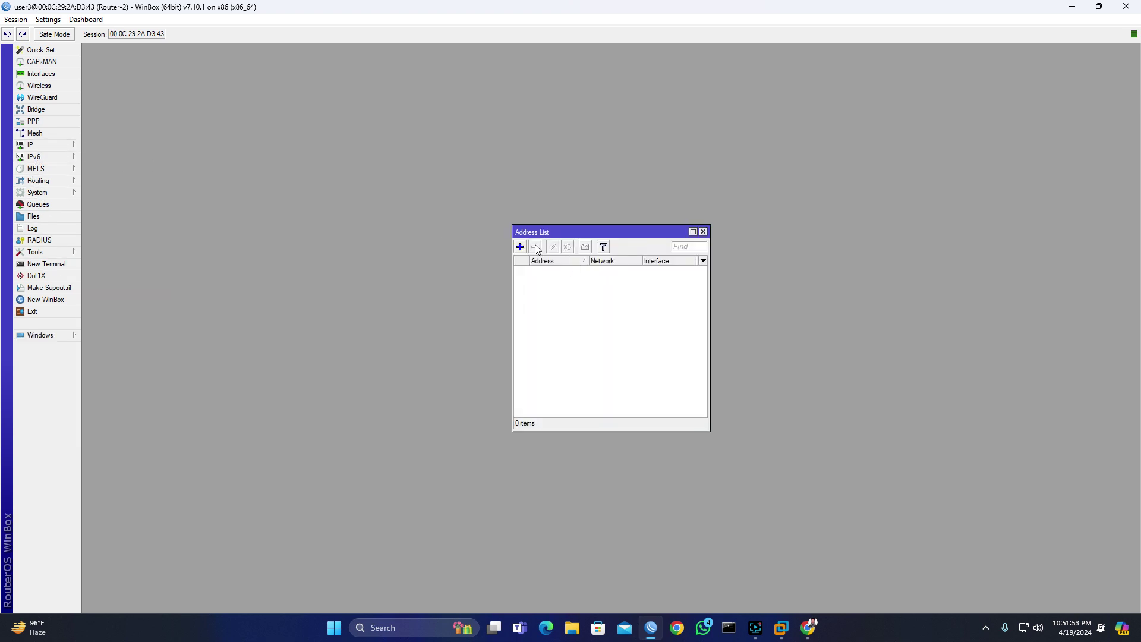
Step: Add the address 10.10.10.1/24 on interface ether1
left_click(520, 247)
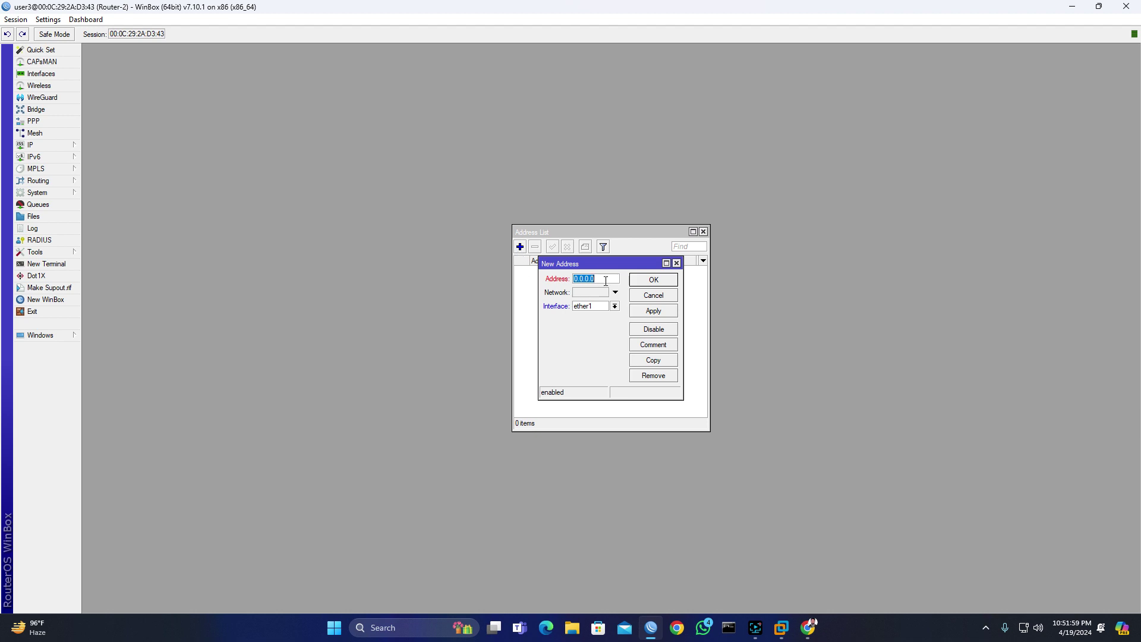
type("10")
type(".10.10.")
type("172")
type("4")
left_click(615, 306)
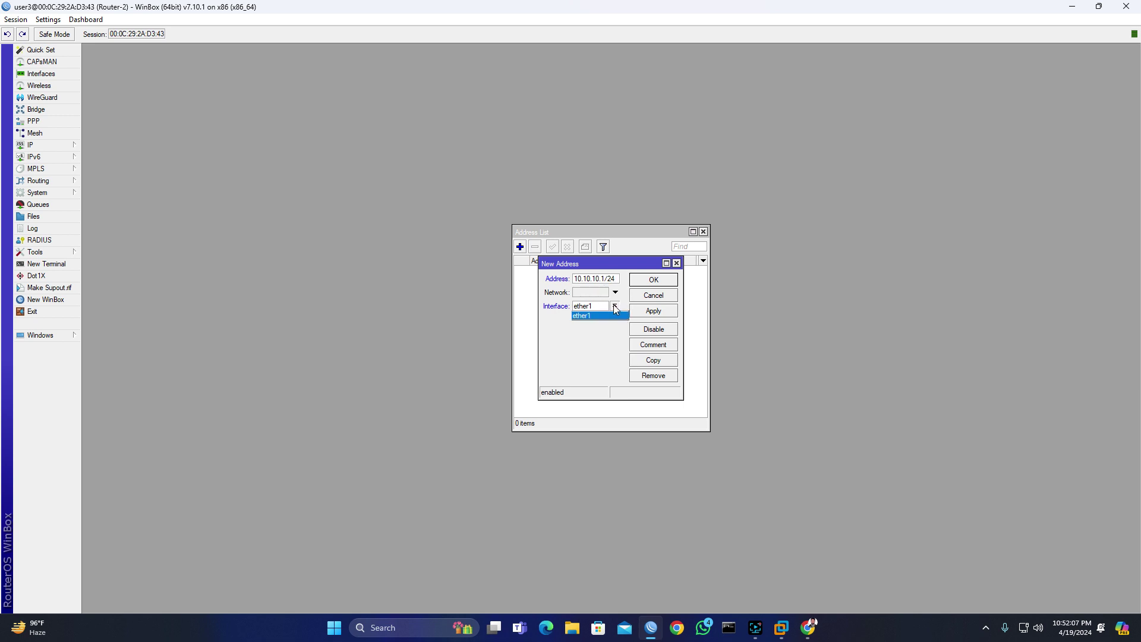
left_click(583, 315)
left_click(656, 313)
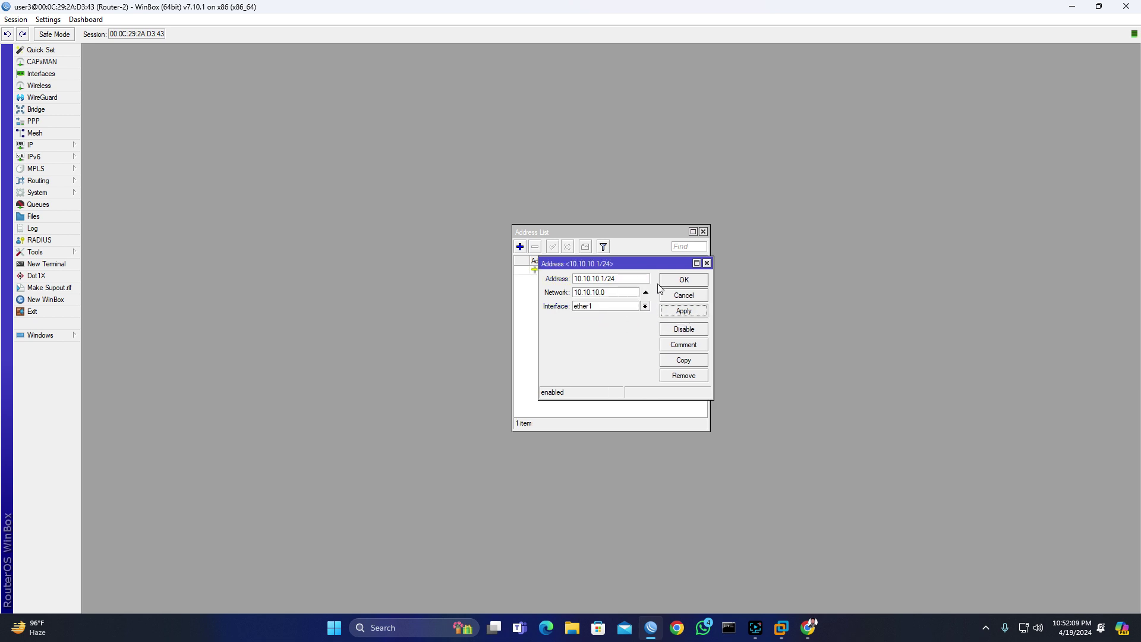
left_click(683, 280)
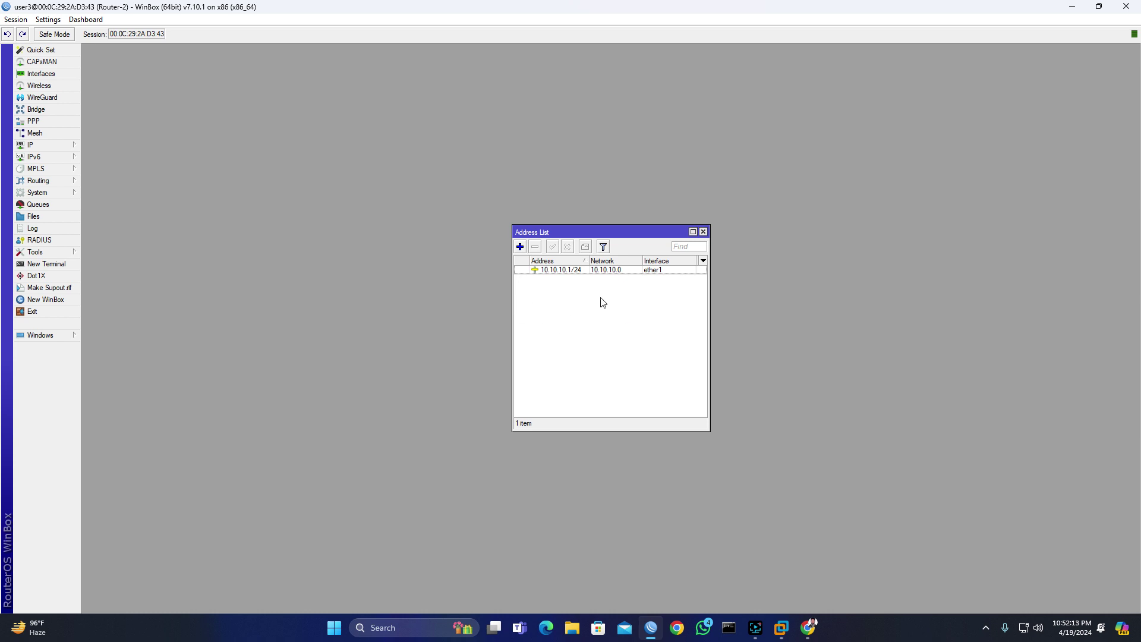
Step: Delete the 10.10.10.1/24 address and close the address list
left_click(566, 271)
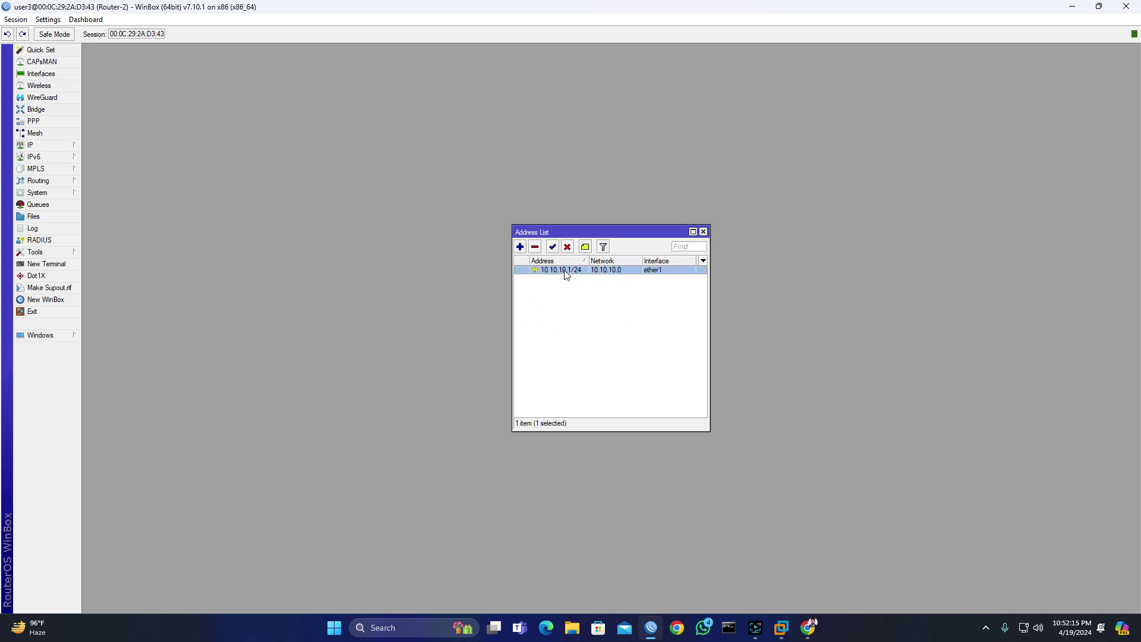
left_click(535, 246)
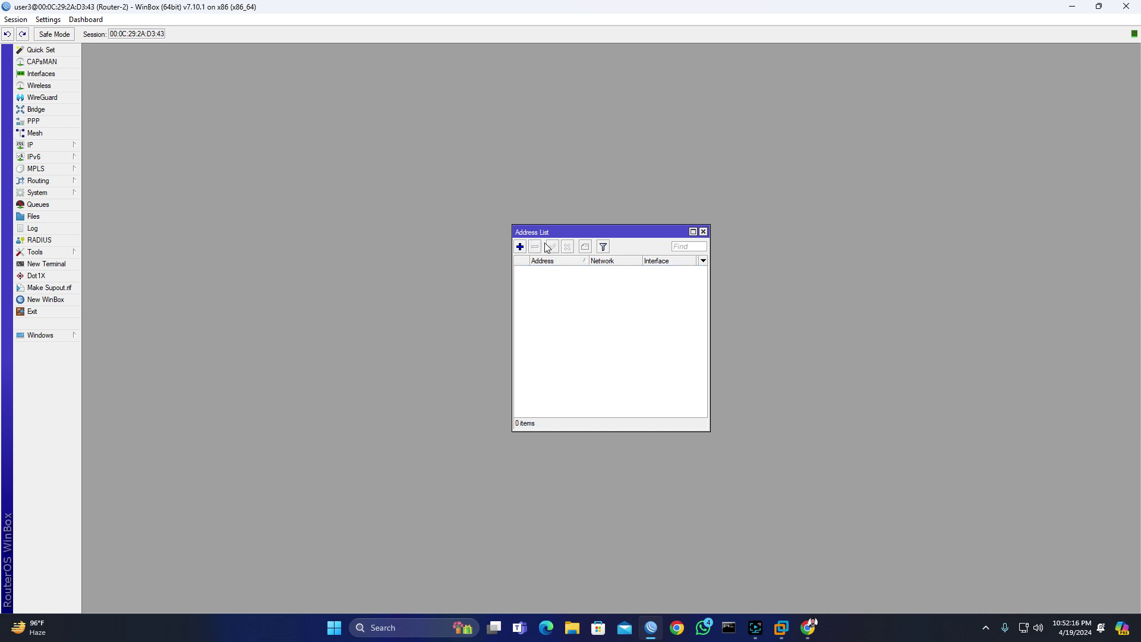
left_click(703, 232)
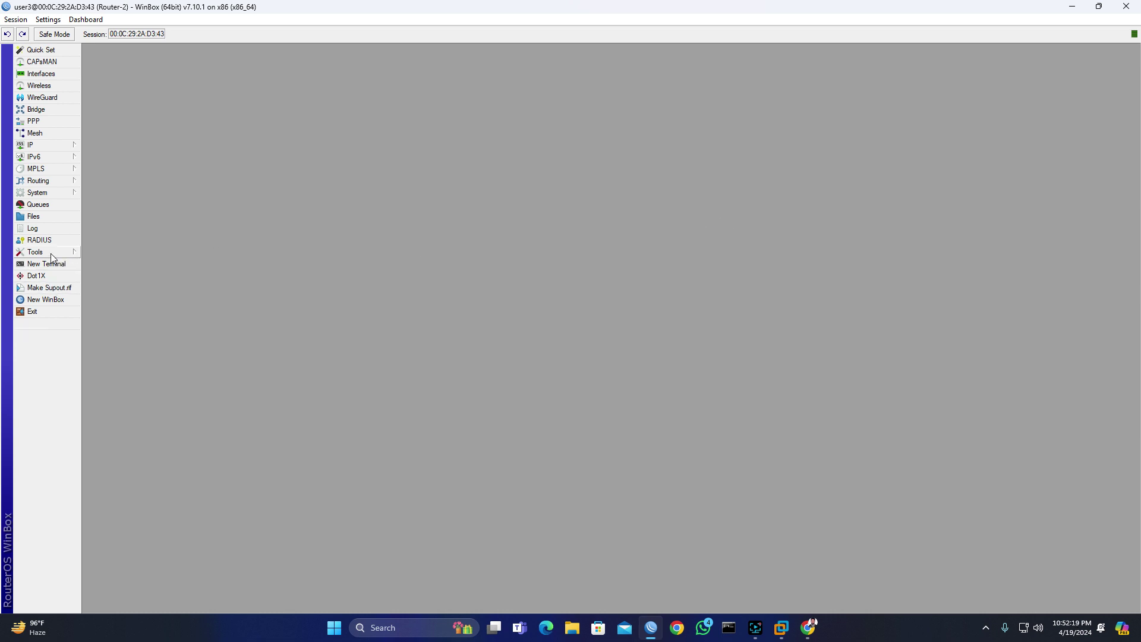
Step: Check the last-login times of user1, user2 and user3, then minimize WinBox
left_click(46, 194)
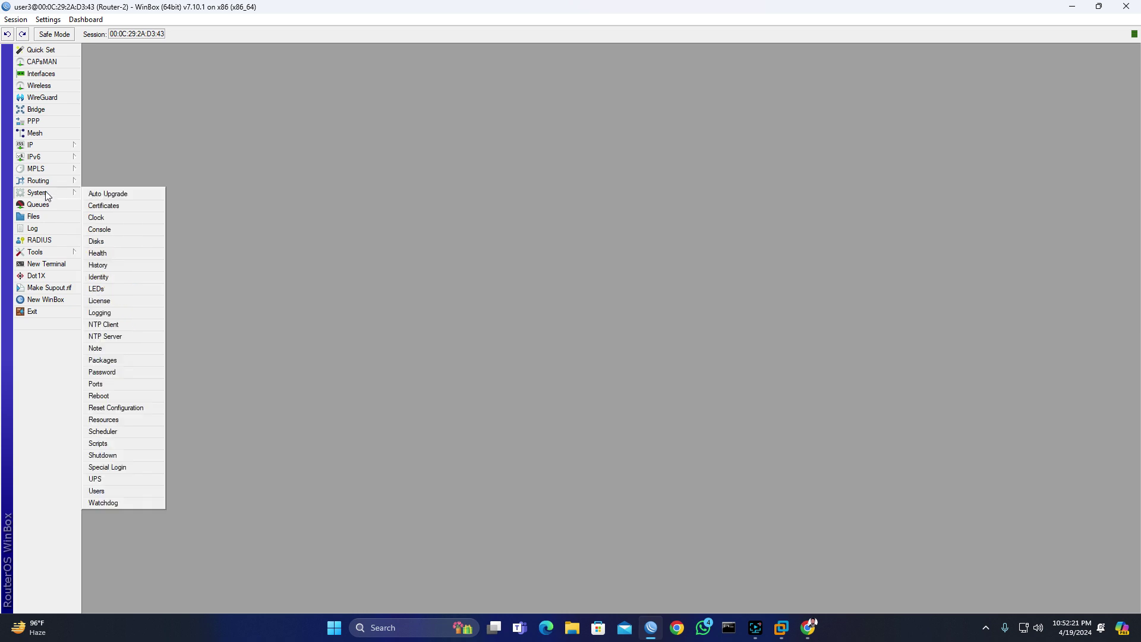
left_click(114, 492)
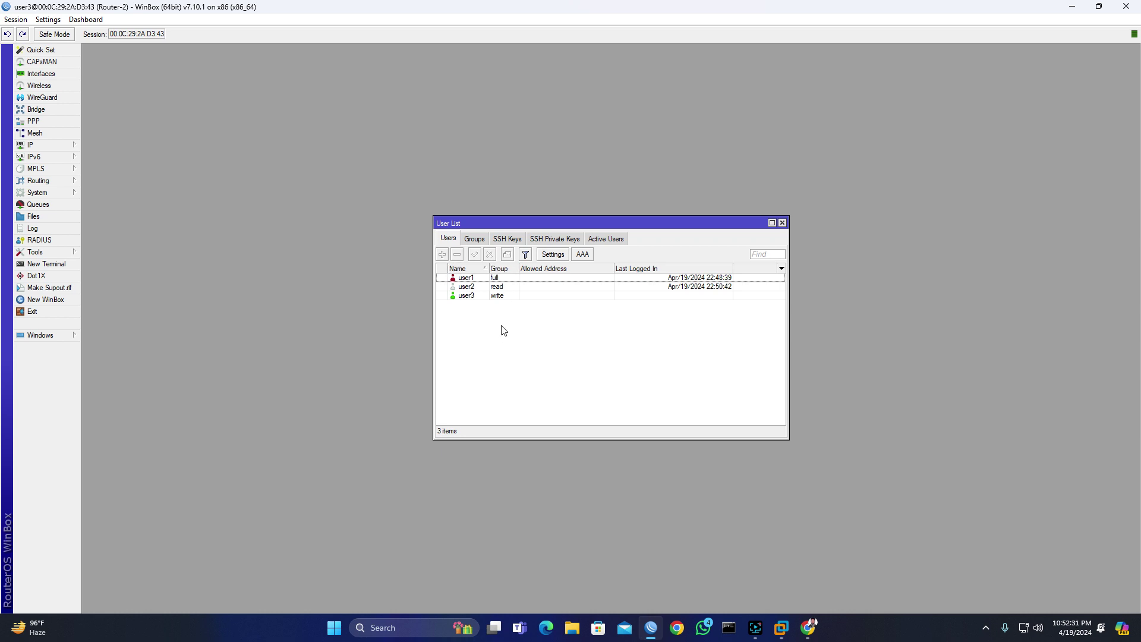
left_click(472, 280)
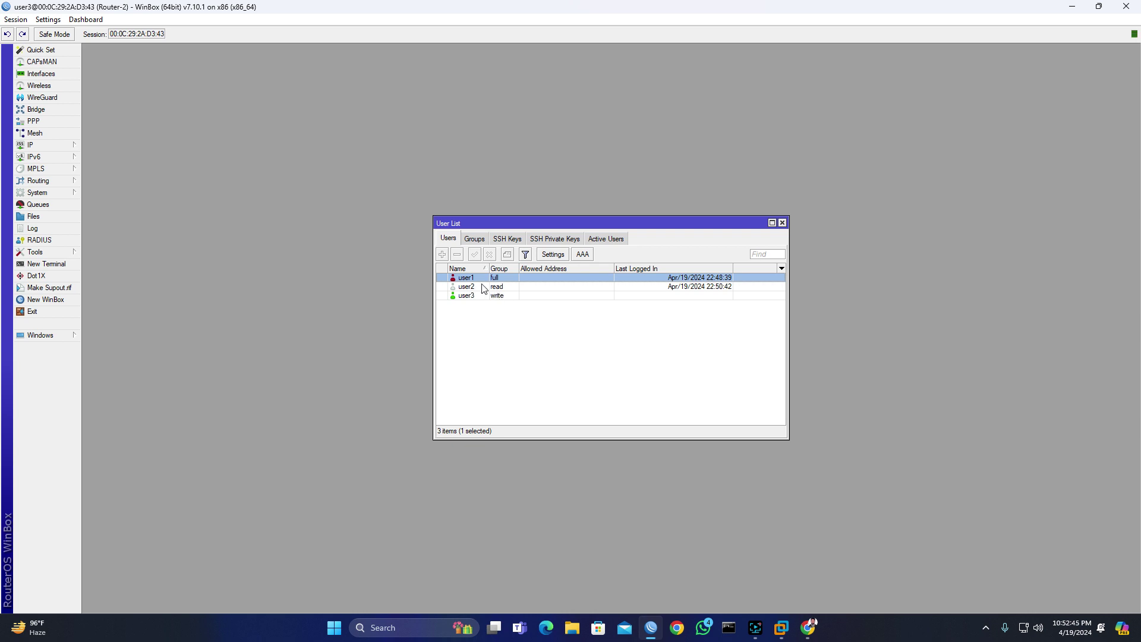
left_click(515, 317)
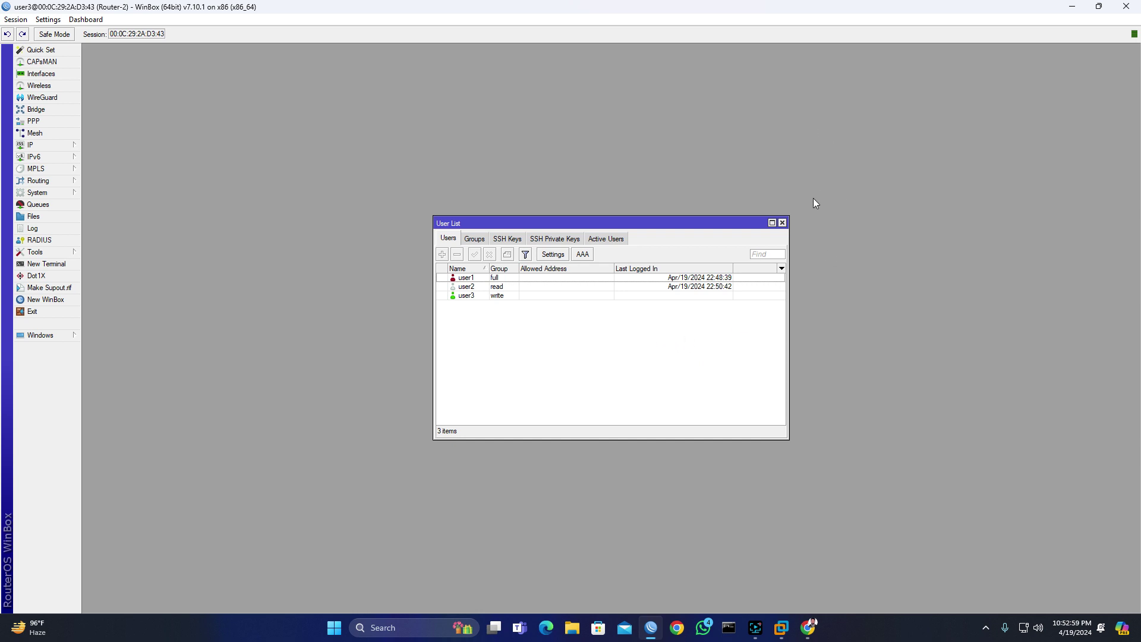
left_click(1072, 7)
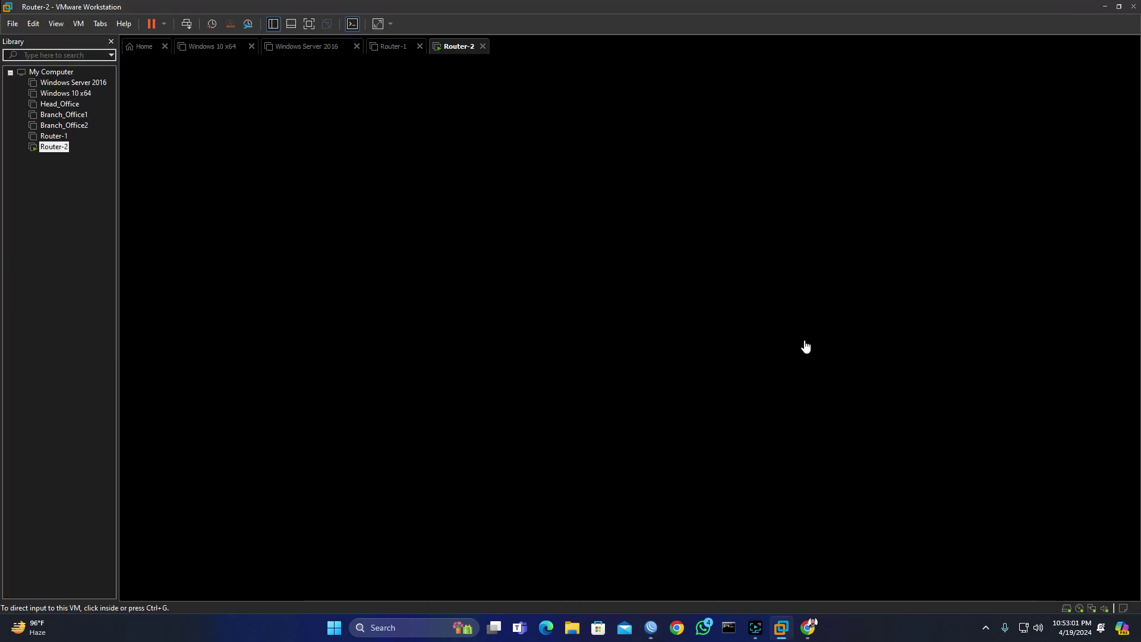
left_click(755, 628)
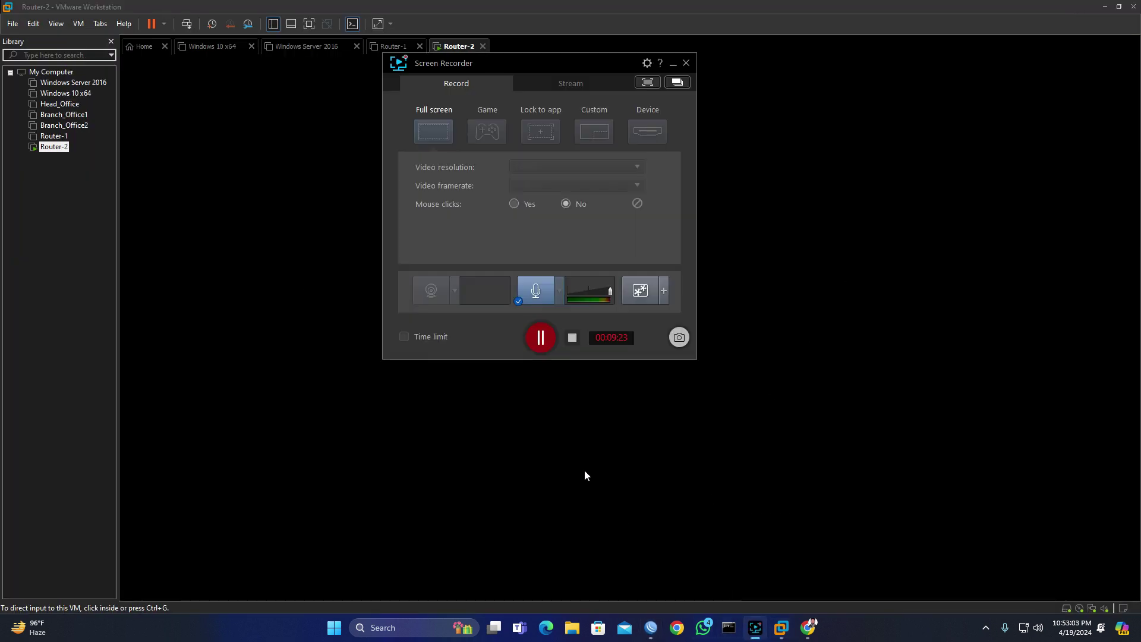